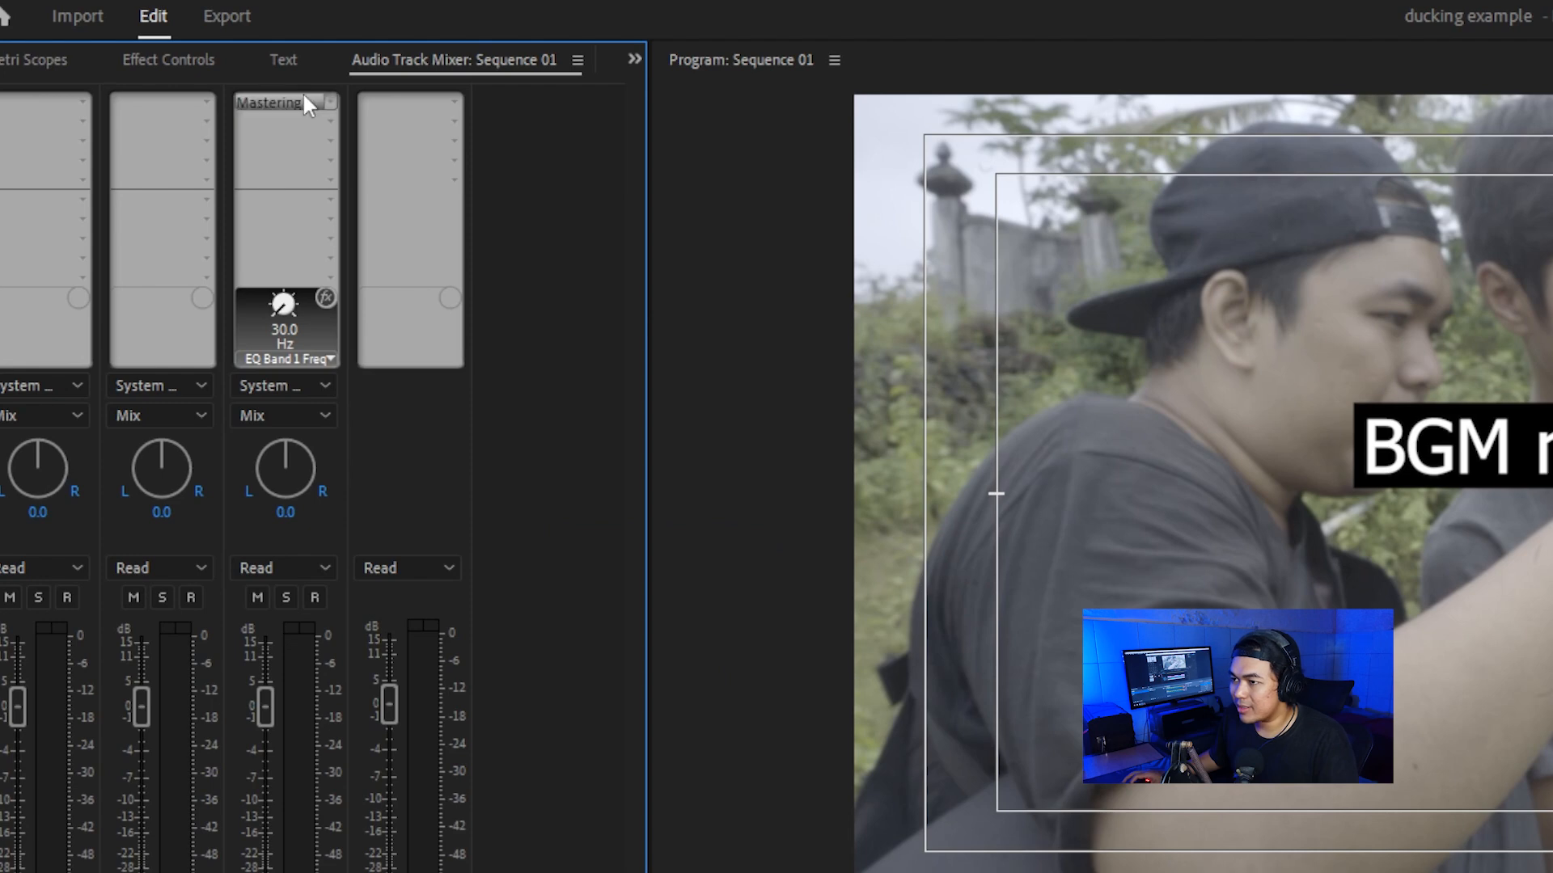
Step: Apply the Make Room For Vocals preset to the Audio 3 Mastering effect and lower its peaking EQ band further
{"action": "left_click", "coordinate": [485, 228]}
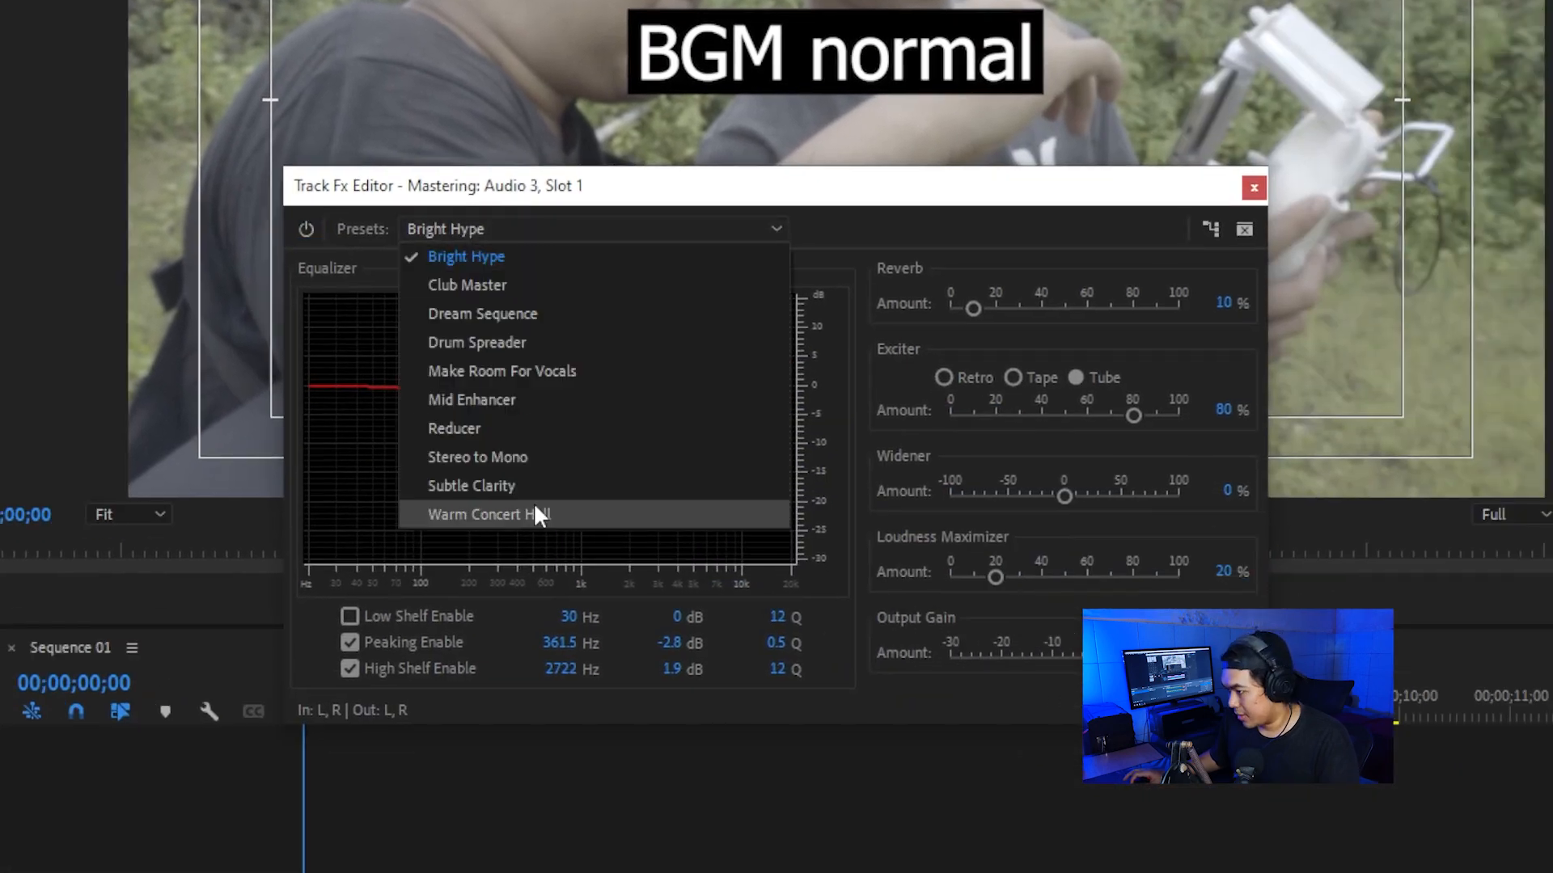
{"action": "left_click", "coordinate": [563, 374]}
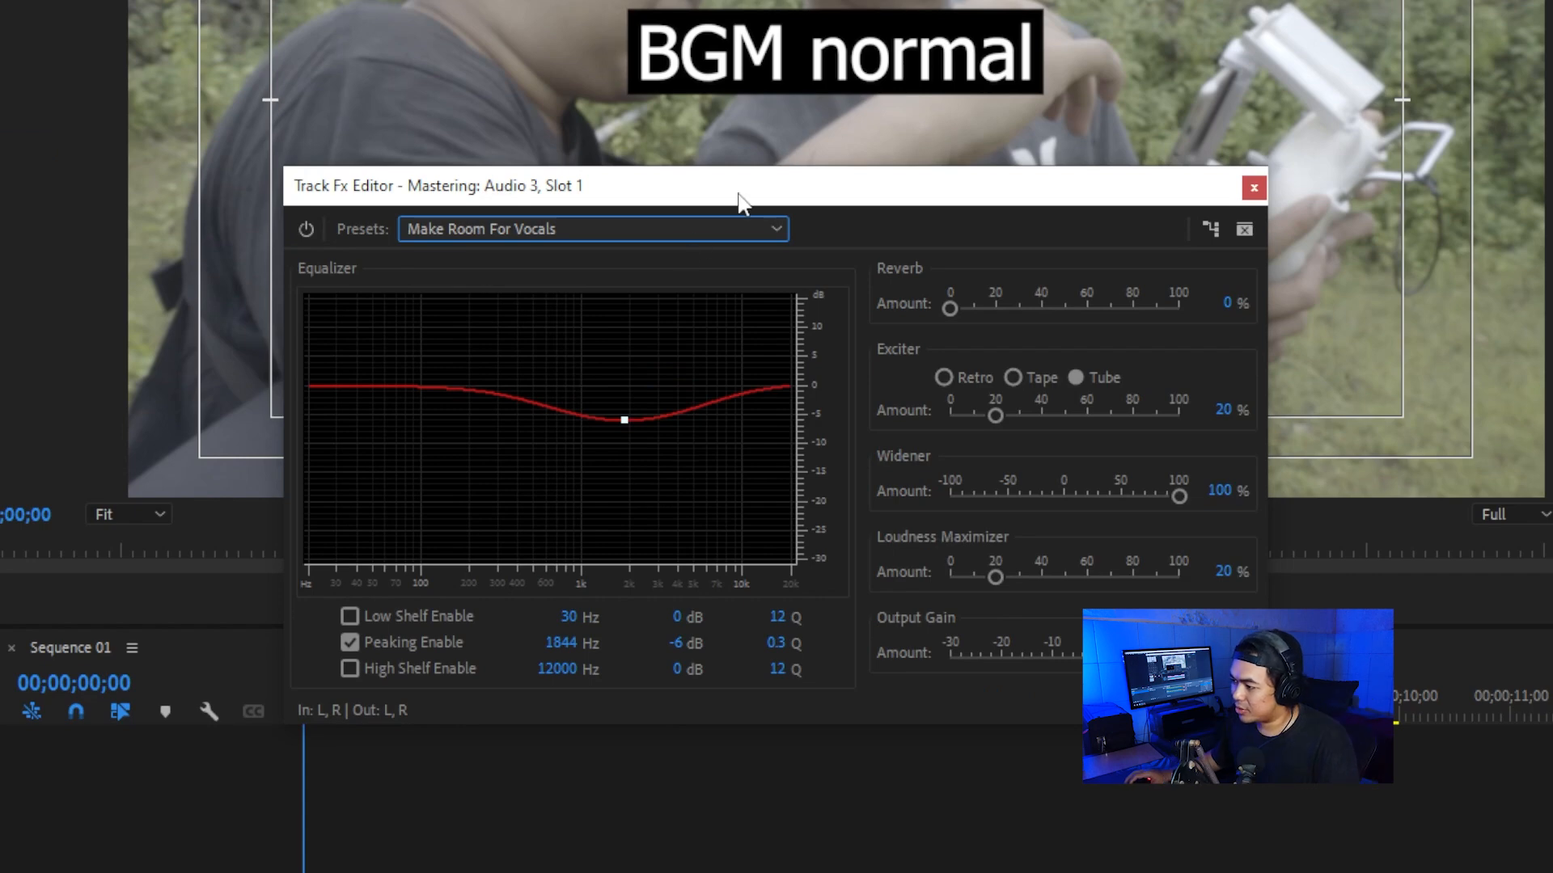
{"action": "left_click_drag", "start_coordinate": [625, 423], "coordinate": [628, 472]}
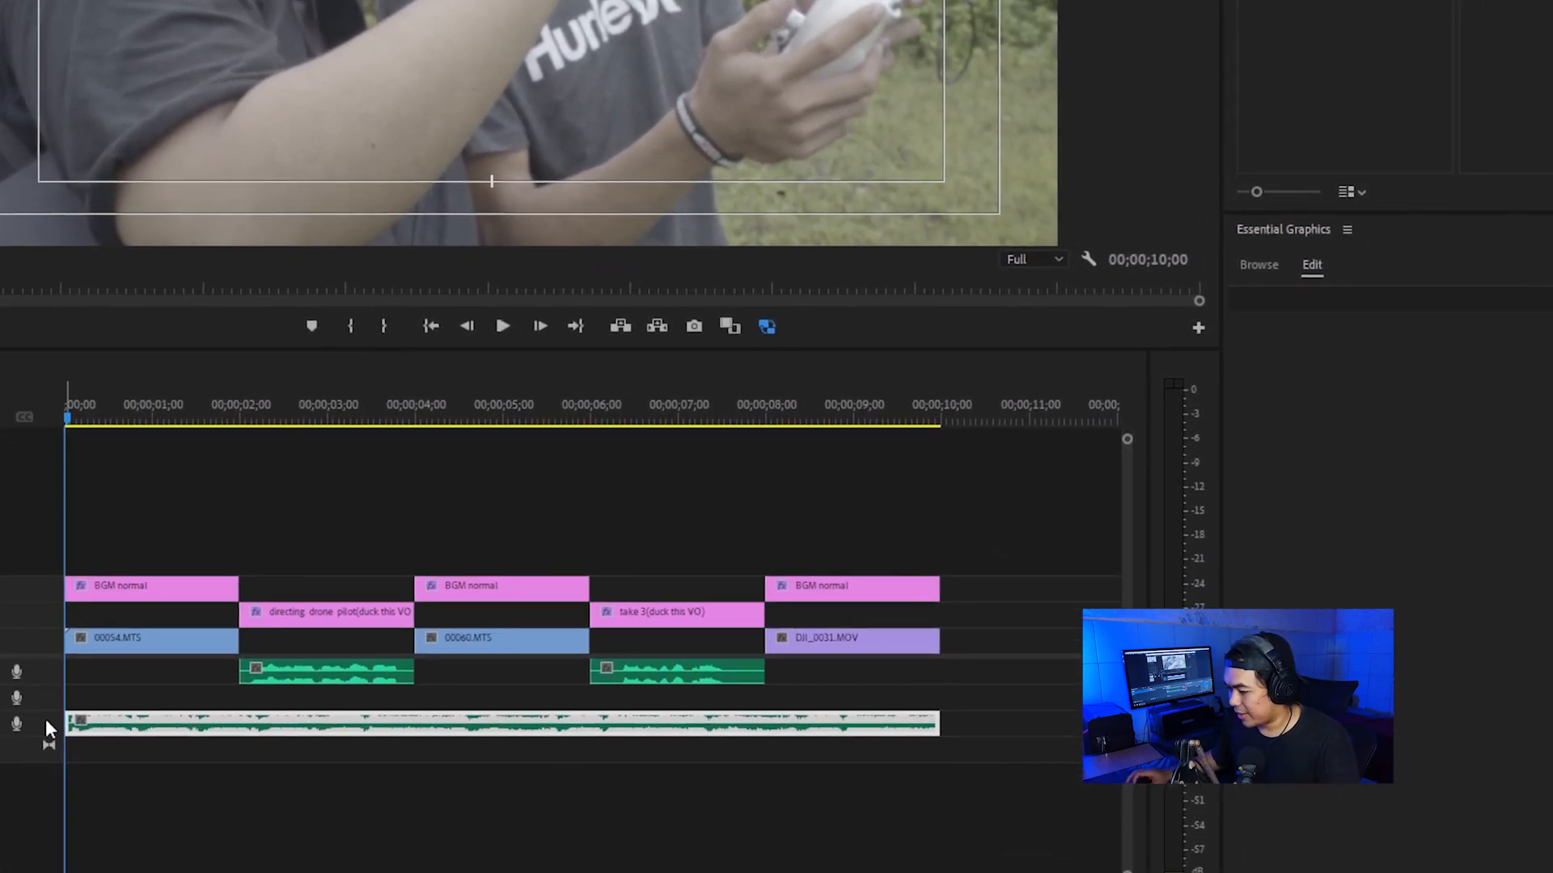
Step: Expand the Audio 3 track and add a pair of volume keyframes at each end of the "directing drone pilot" voice-over section
{"action": "double_click", "coordinate": [45, 720]}
{"action": "scroll", "coordinate": [372, 571], "scroll_direction": "up", "scroll_amount": 5}
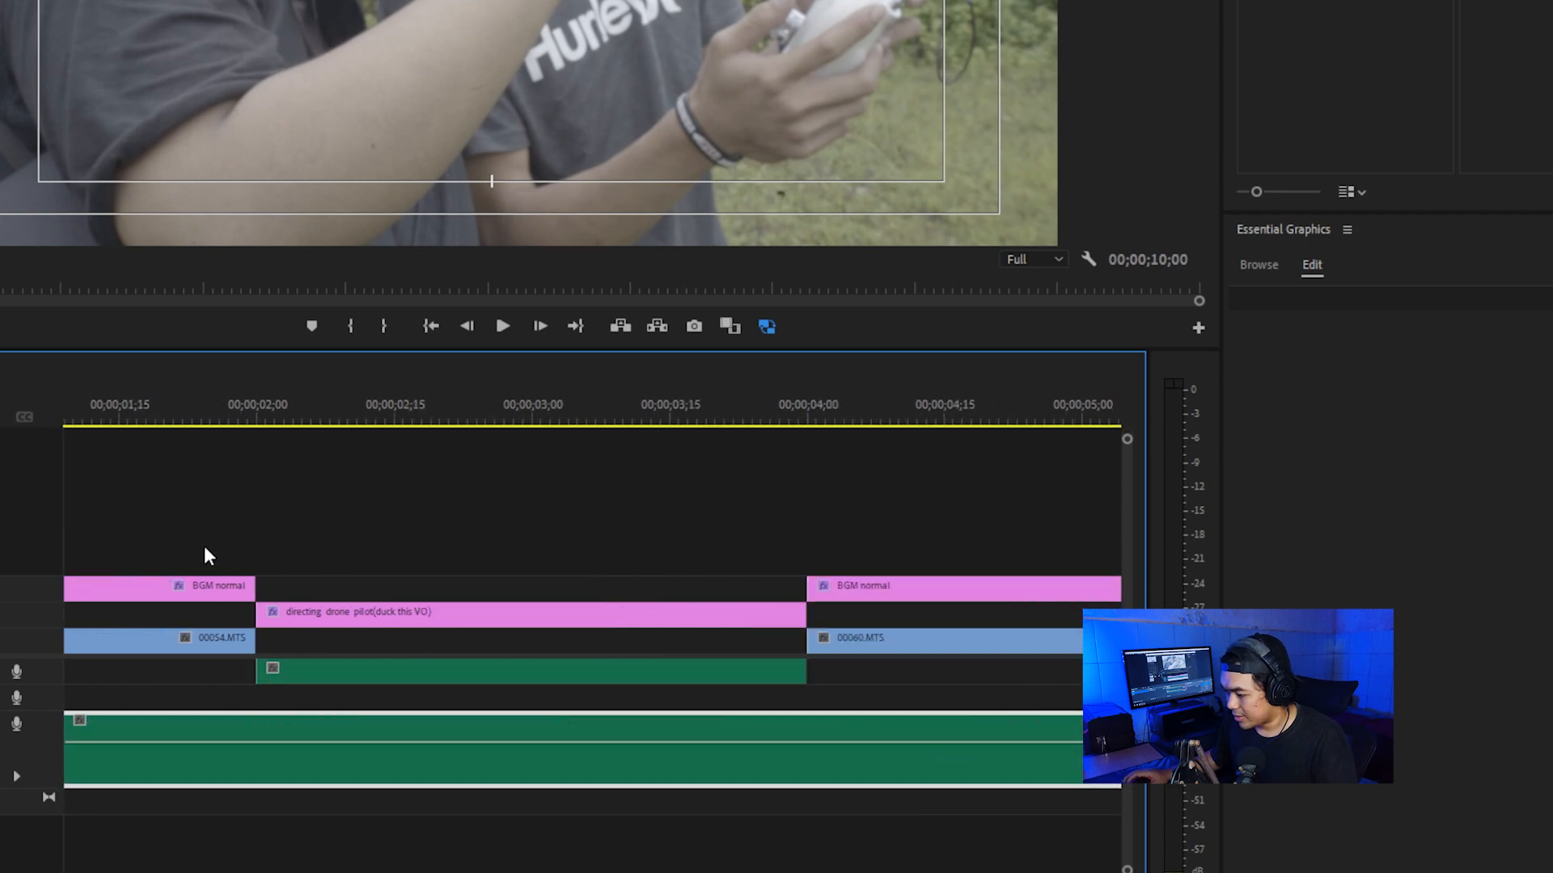
{"action": "scroll", "coordinate": [228, 538], "scroll_direction": "up", "scroll_amount": 3}
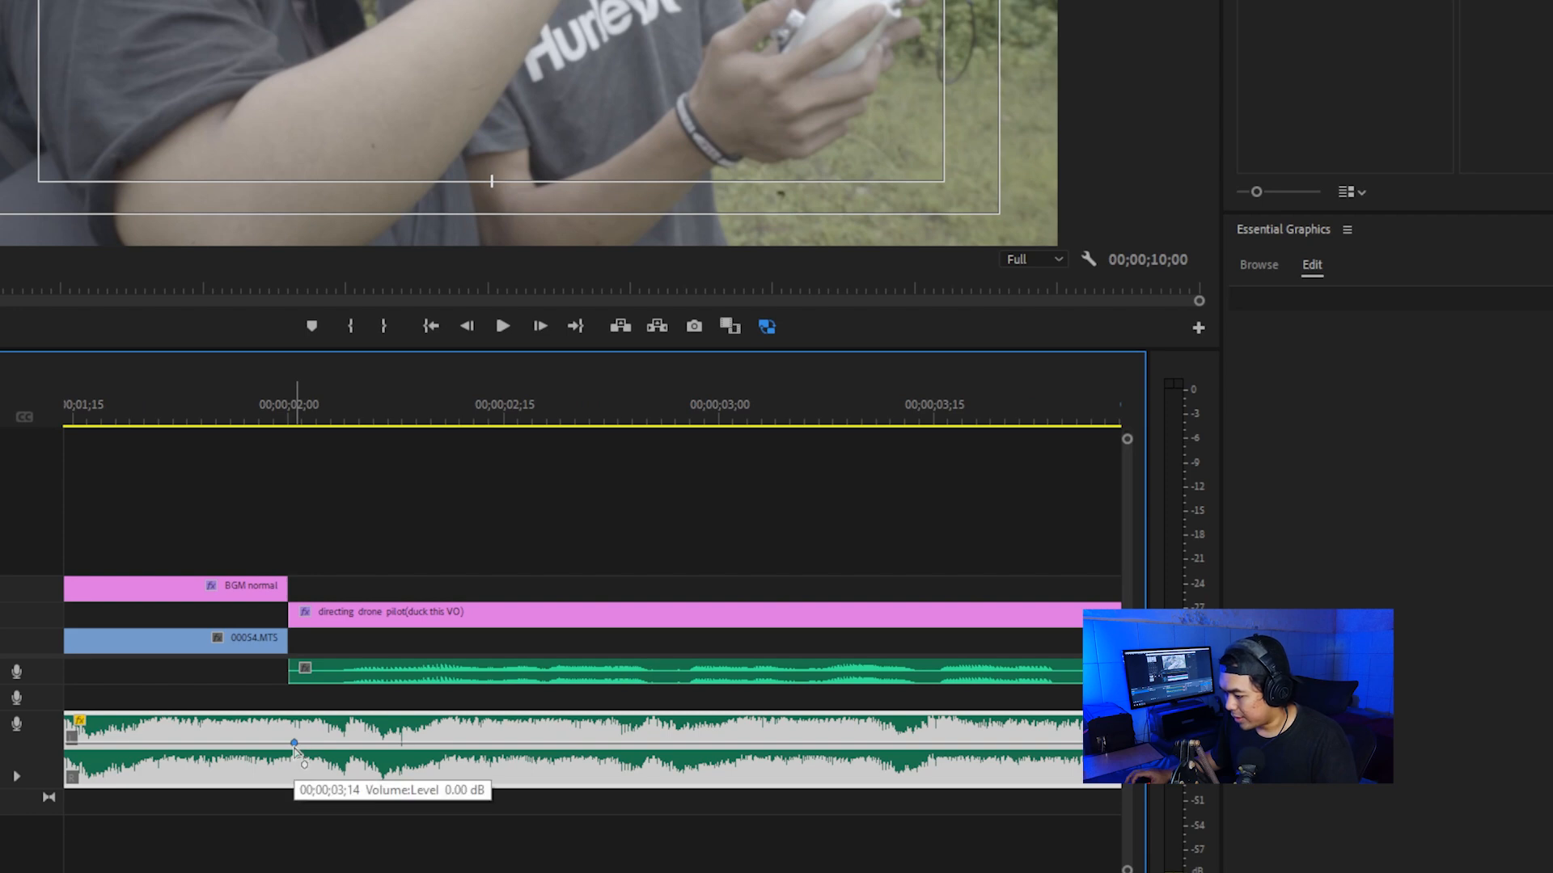
{"action": "left_click", "coordinate": [250, 743]}
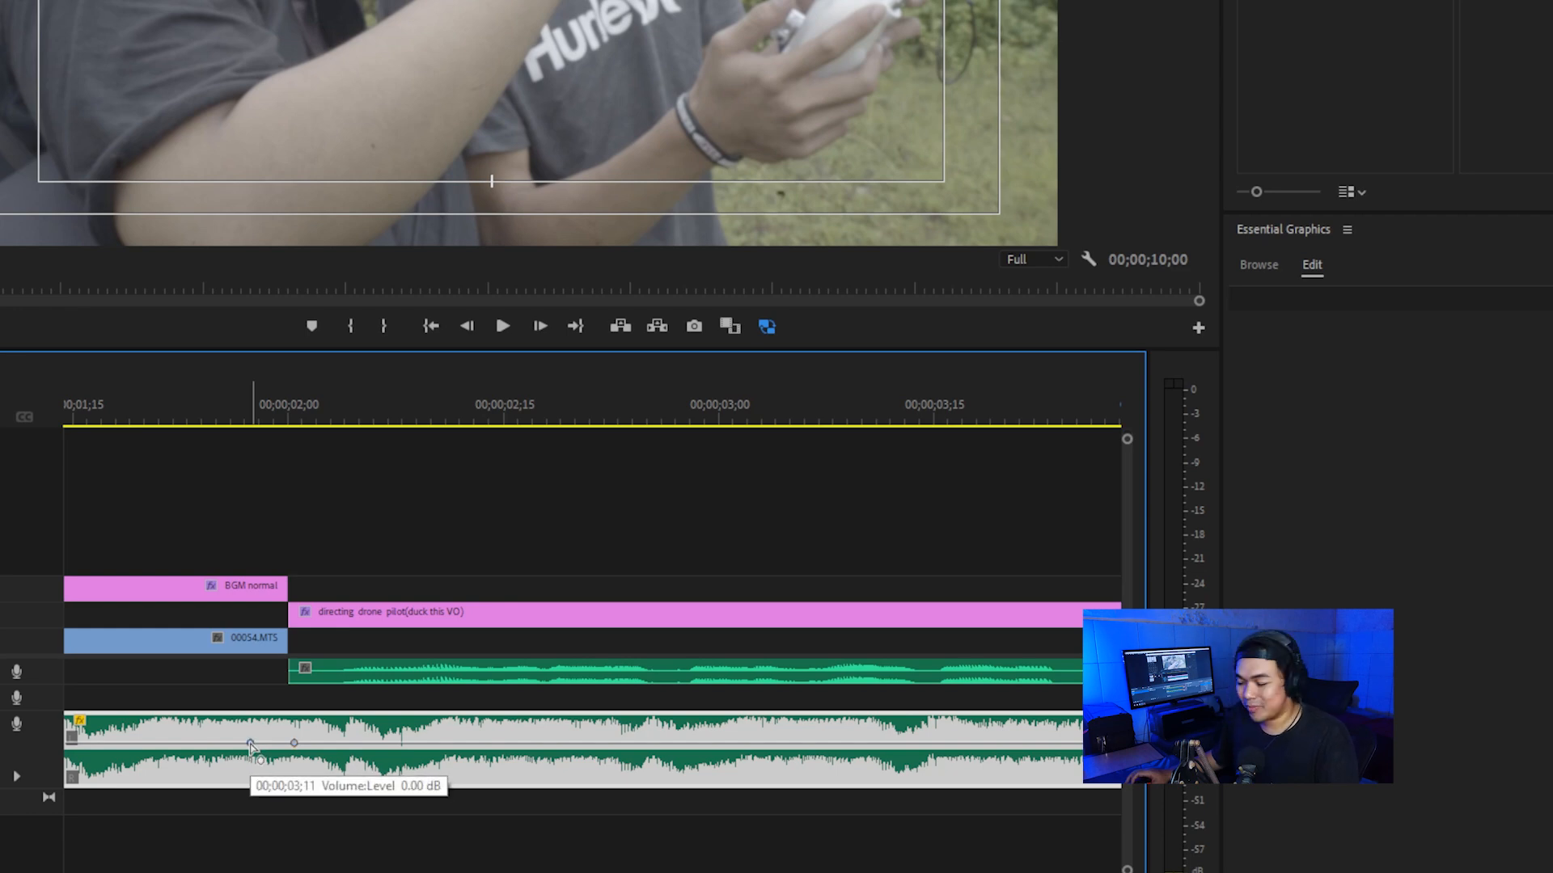
{"action": "scroll", "coordinate": [234, 679], "scroll_direction": "right", "scroll_amount": 4}
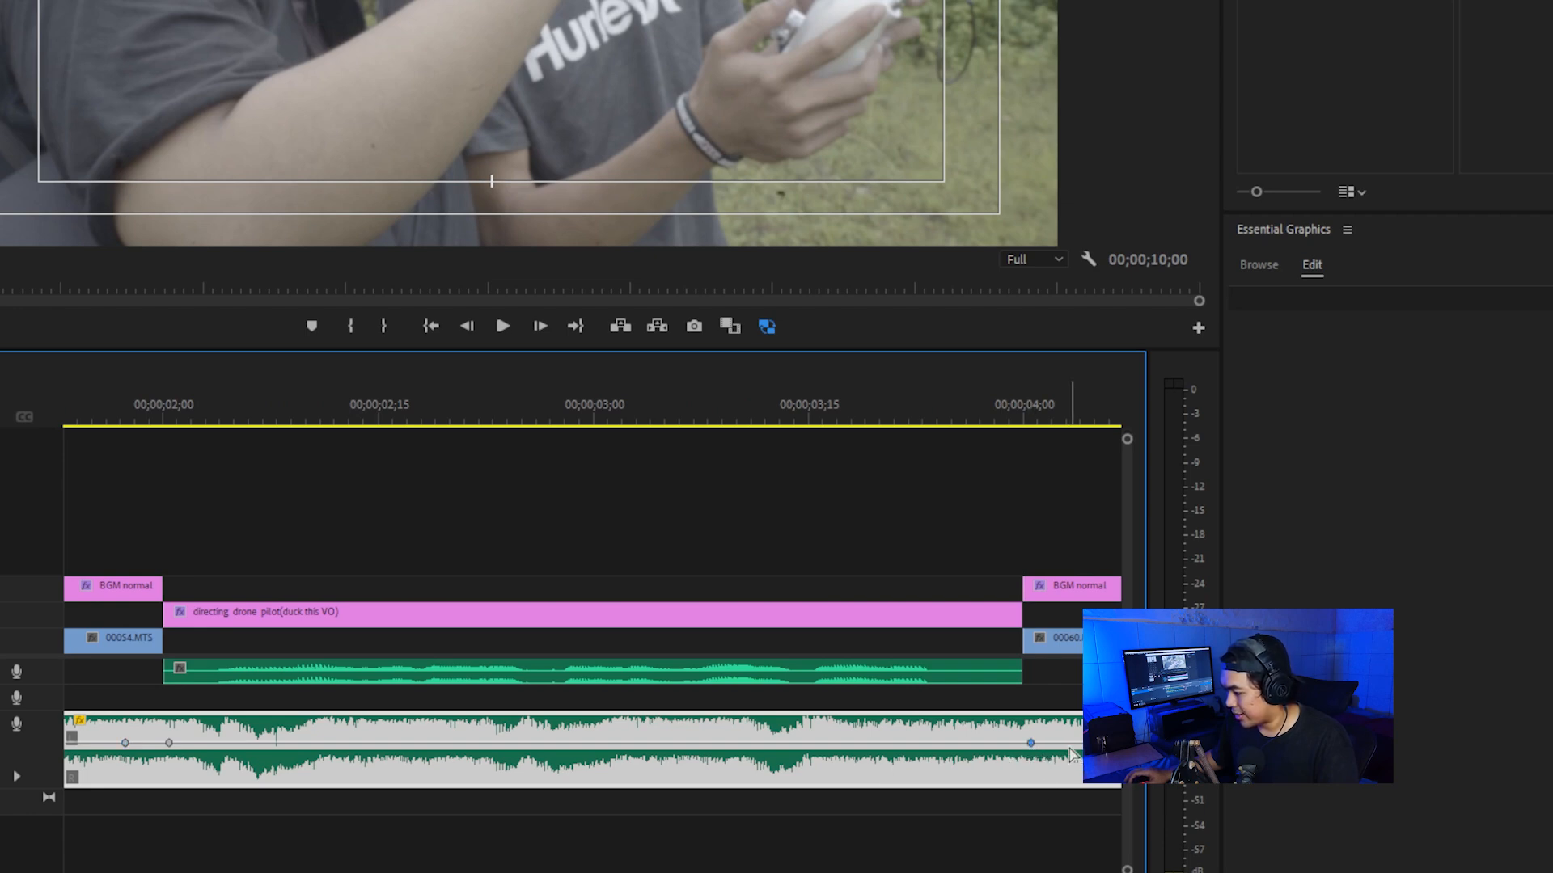
{"action": "scroll", "coordinate": [485, 518], "scroll_direction": "down", "scroll_amount": 5}
{"action": "scroll", "coordinate": [540, 521], "scroll_direction": "up", "scroll_amount": 3}
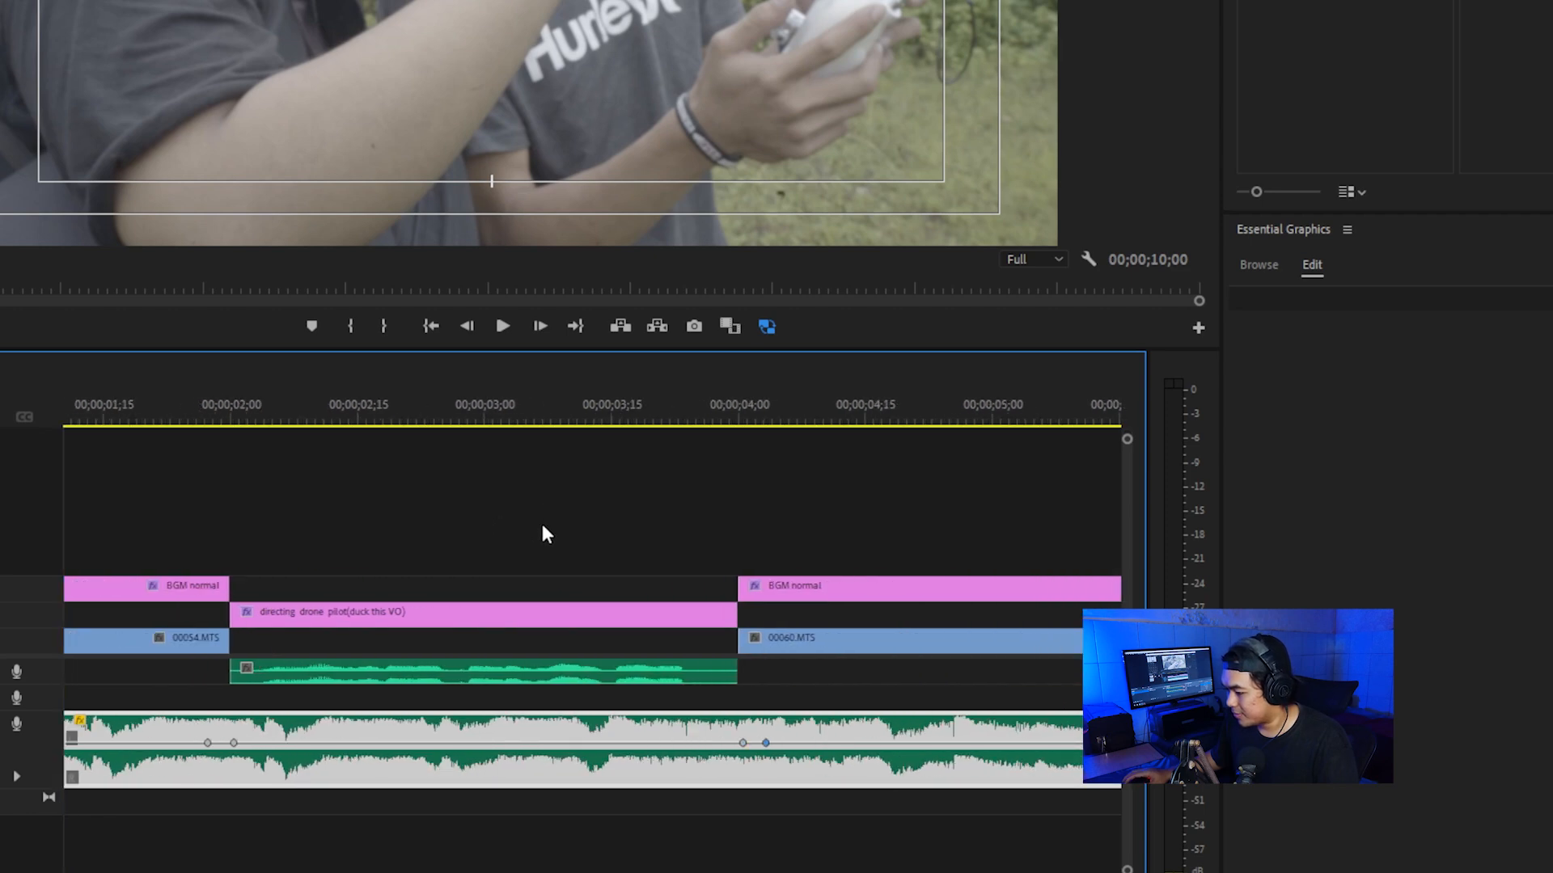
Step: Lower the two inner volume keyframes together so the music dips beneath the first voice-over
{"action": "left_click", "coordinate": [234, 743]}
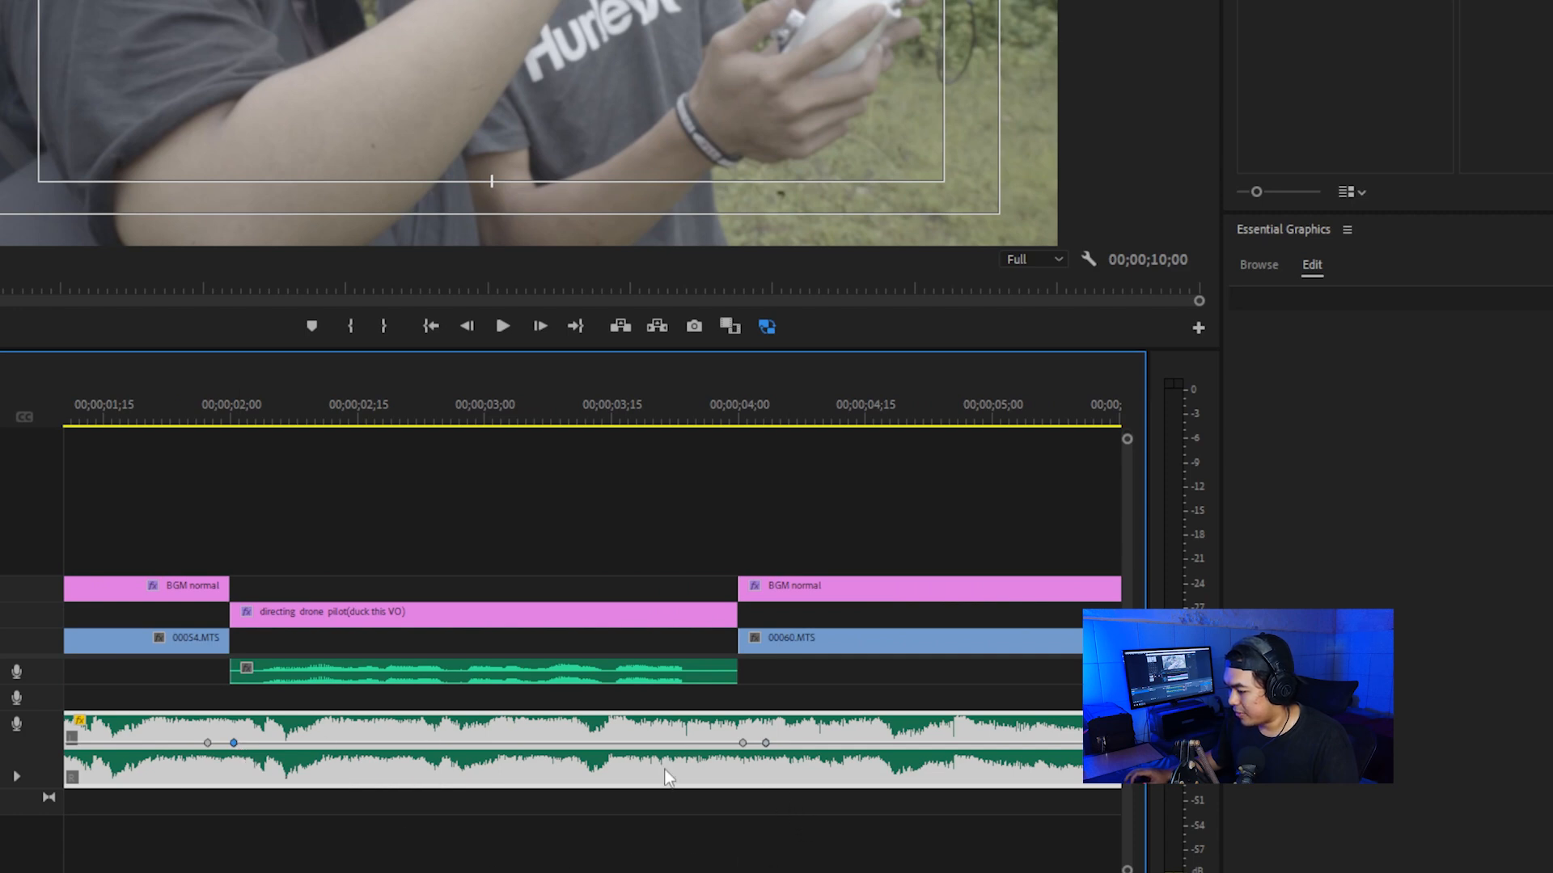
{"action": "left_click", "coordinate": [742, 742]}
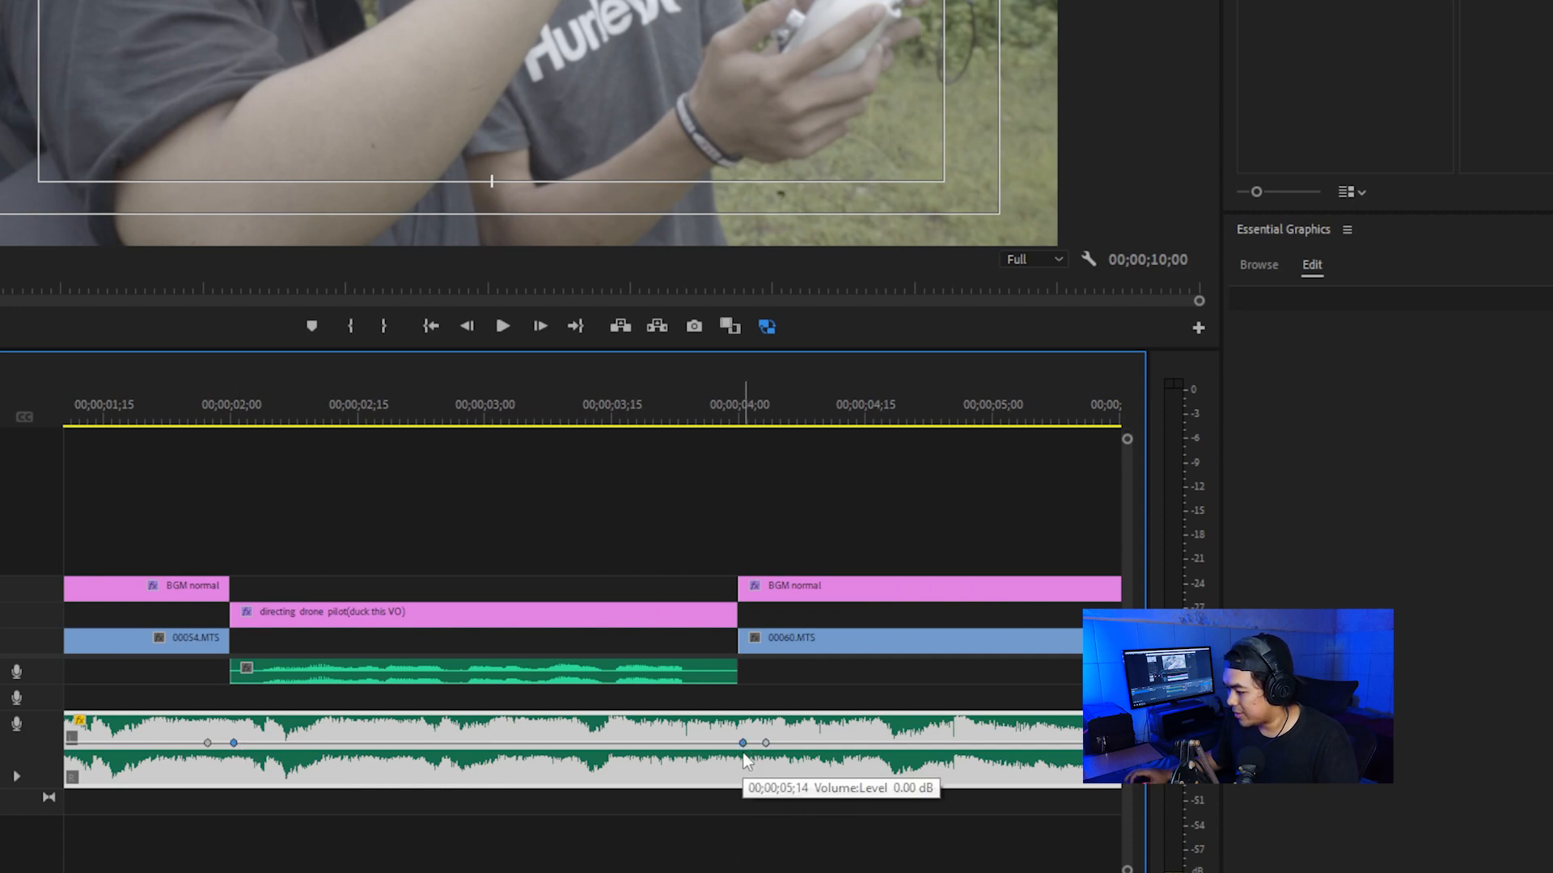
{"action": "left_click_drag", "start_coordinate": [742, 744], "coordinate": [742, 759]}
{"action": "left_click", "coordinate": [285, 483]}
Step: Play the sequence from shortly before the first voice-over to check the music dip
{"action": "scroll", "coordinate": [435, 512], "scroll_direction": "down", "scroll_amount": 4}
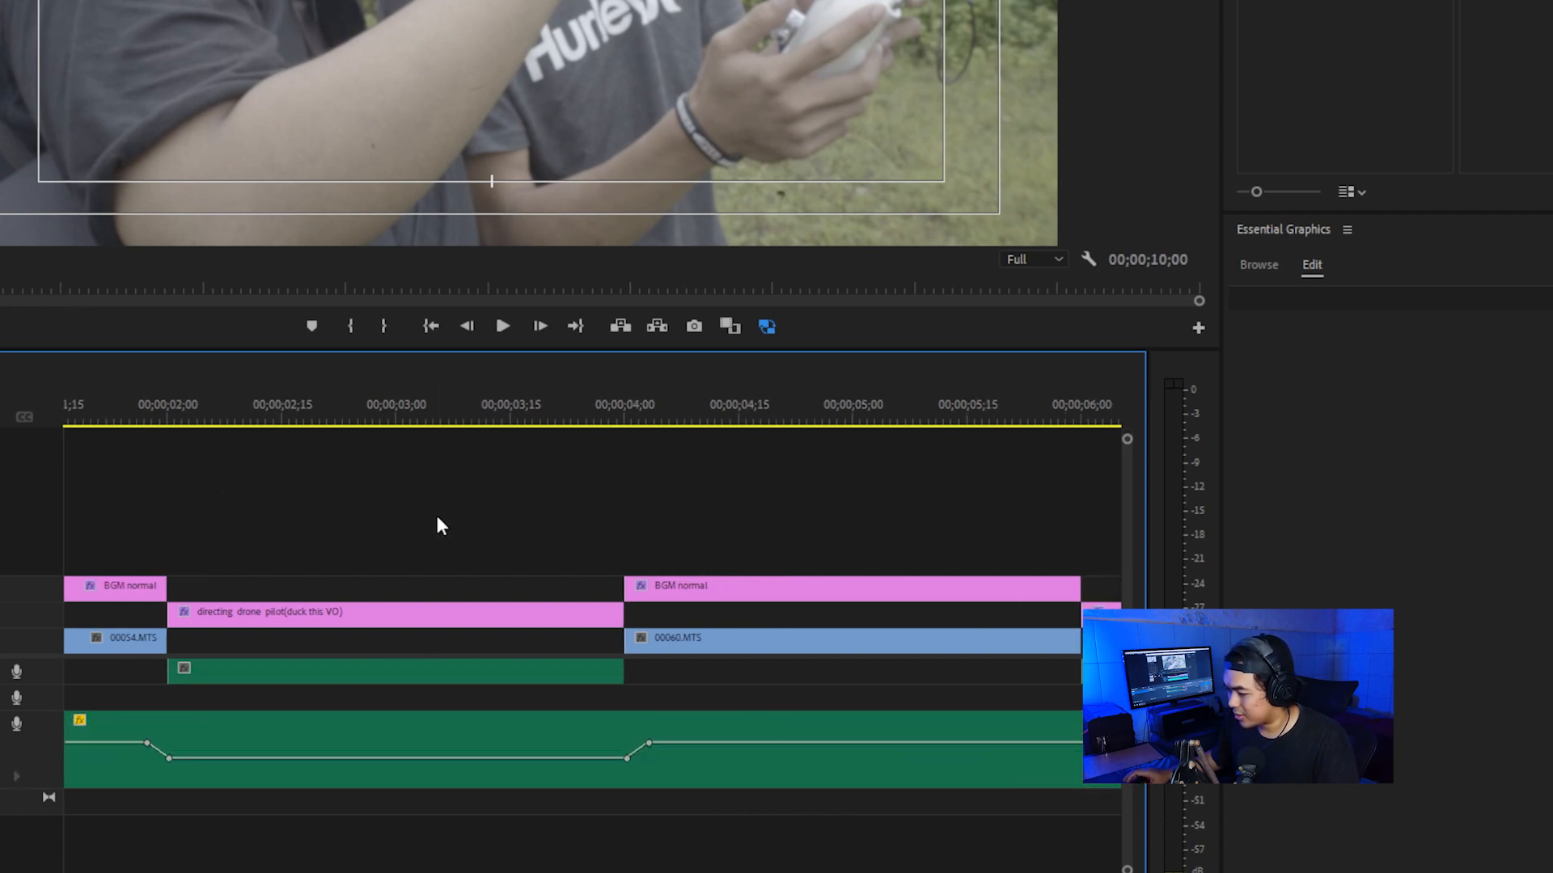
{"action": "scroll", "coordinate": [412, 526], "scroll_direction": "up", "scroll_amount": 1}
{"action": "left_click", "coordinate": [156, 396]}
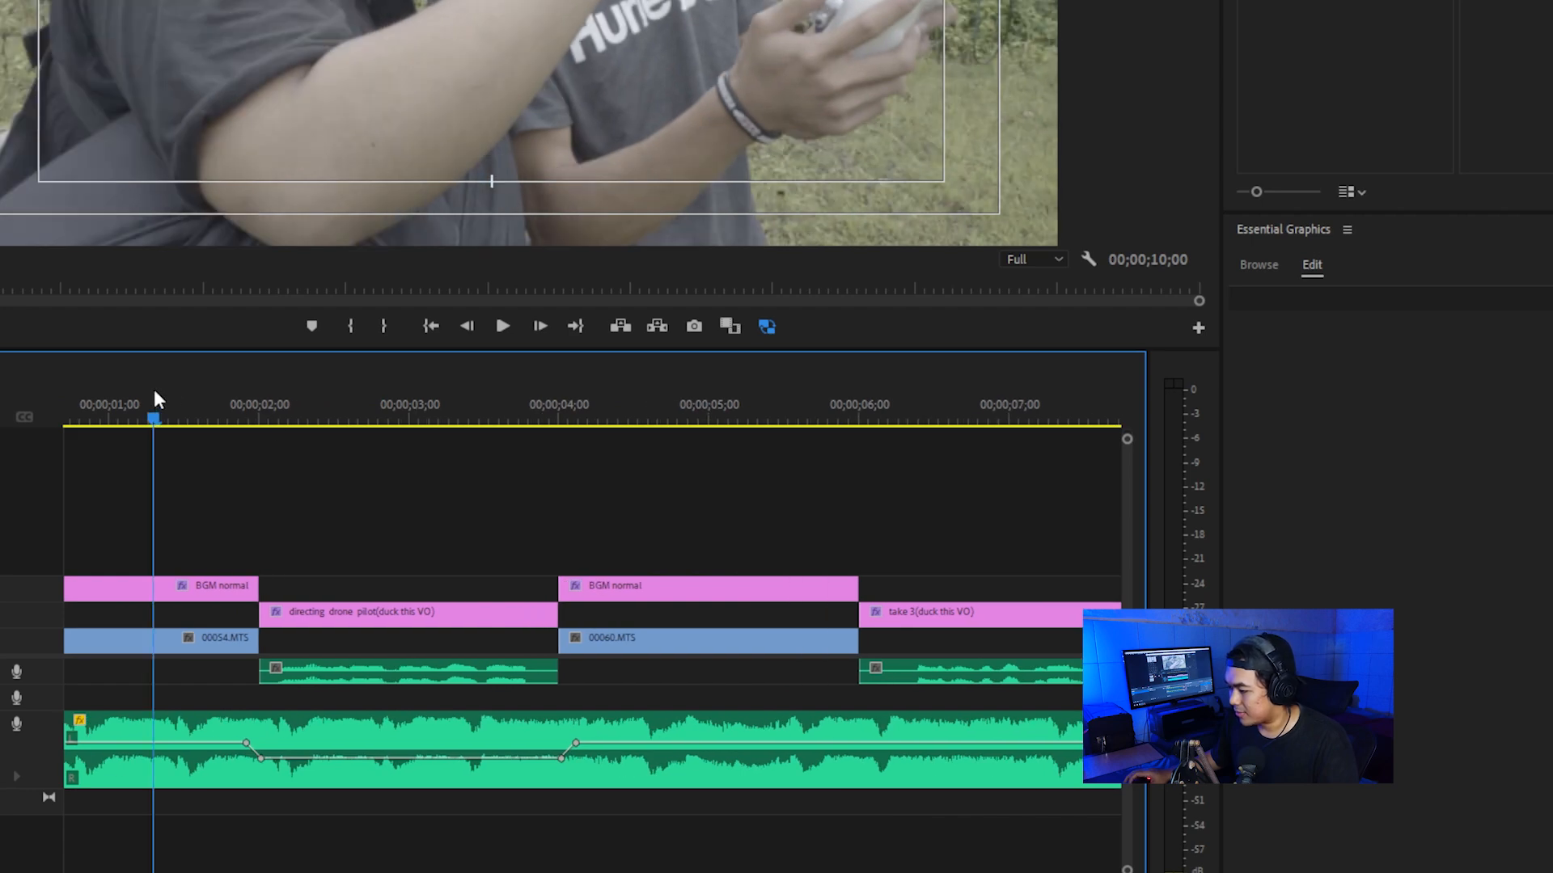
{"action": "key", "text": "space"}
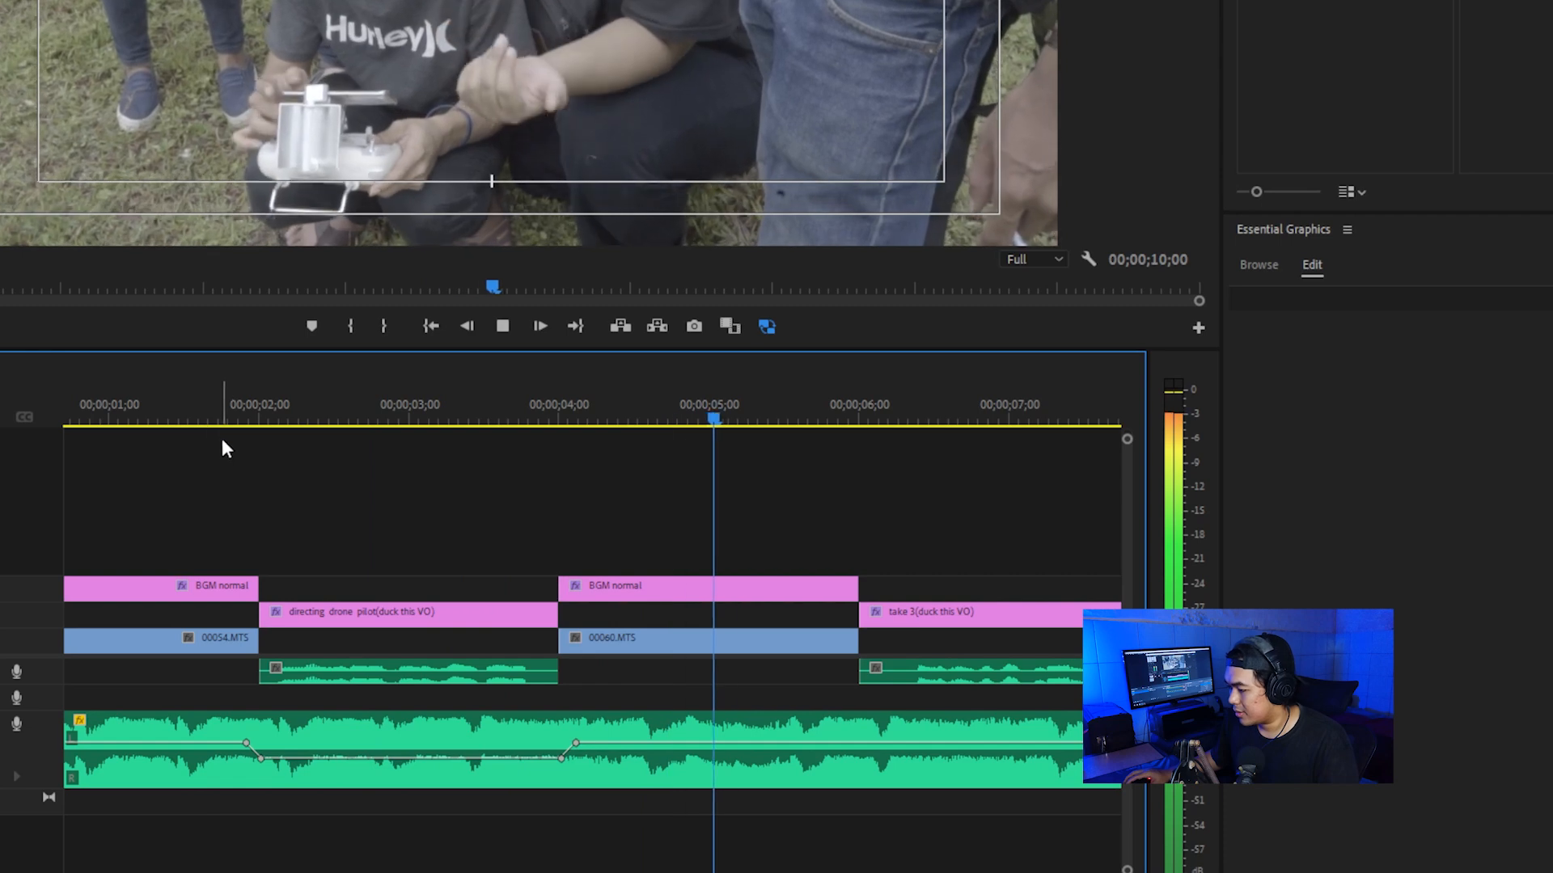
{"action": "key", "text": "space"}
Step: Add a pair of volume keyframes to the music at each end of the "take 3" voice-over section
{"action": "scroll", "coordinate": [223, 446], "scroll_direction": "down", "scroll_amount": 5}
{"action": "scroll", "coordinate": [235, 461], "scroll_direction": "down", "scroll_amount": 1}
{"action": "scroll", "coordinate": [312, 514], "scroll_direction": "up", "scroll_amount": 2}
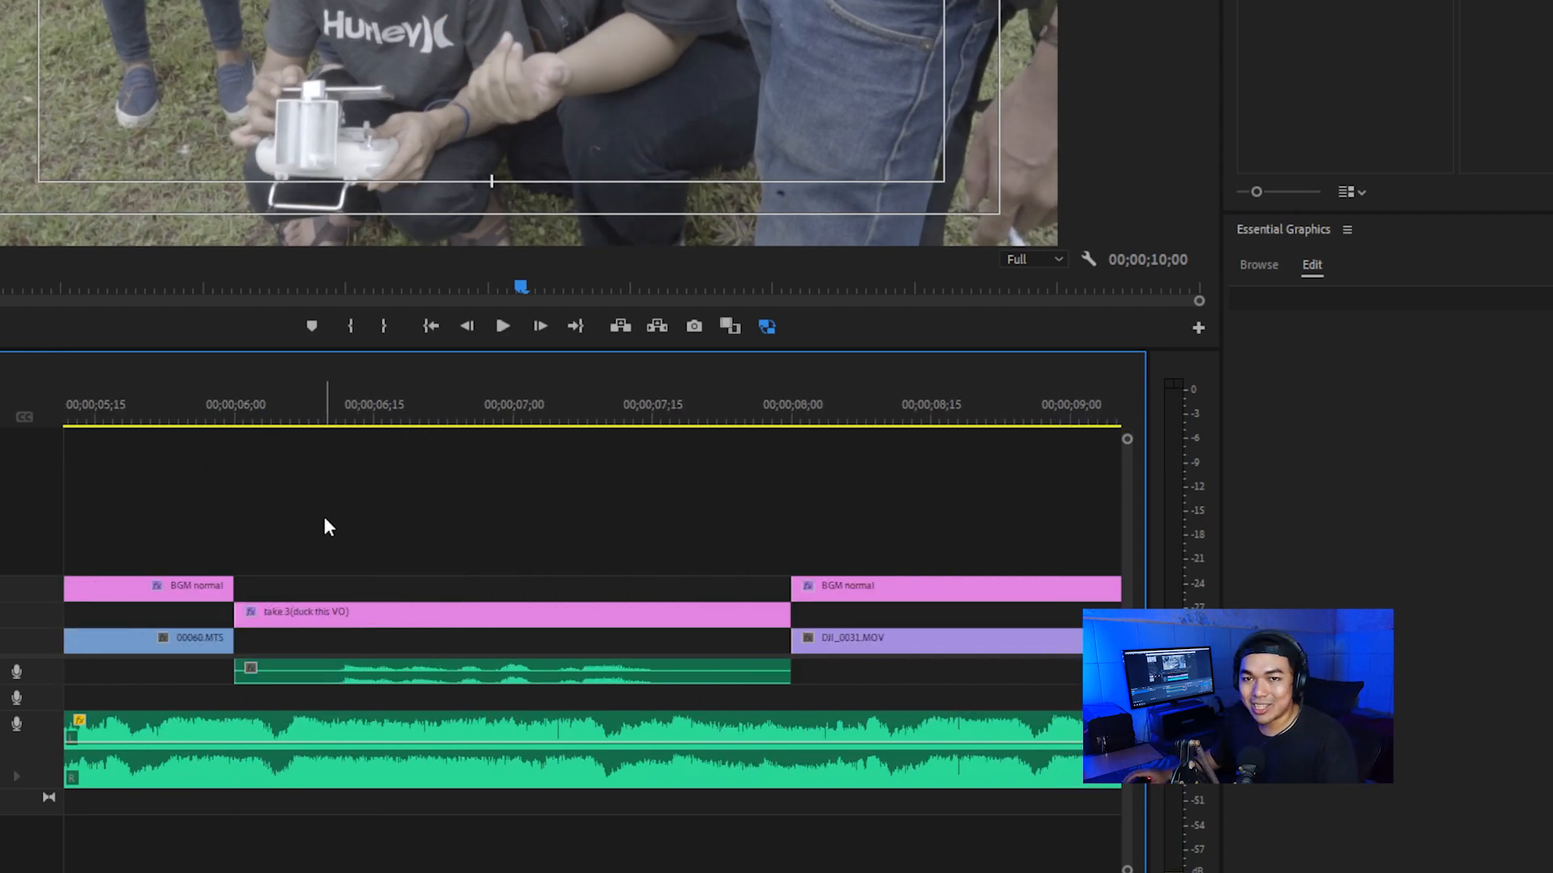
{"action": "left_click", "coordinate": [236, 744]}
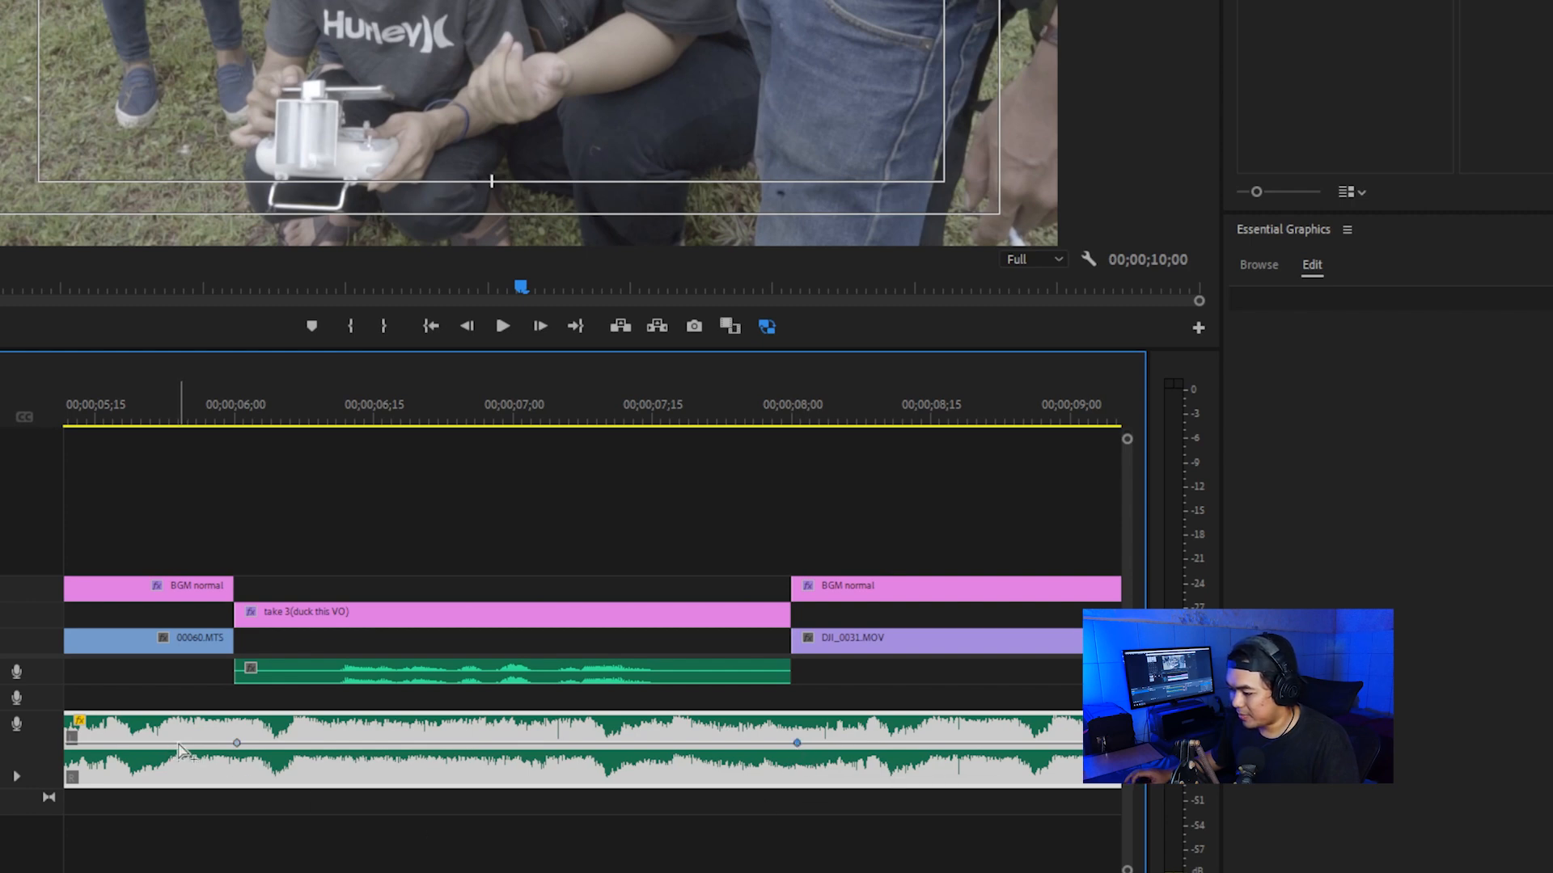
{"action": "left_click", "coordinate": [849, 742]}
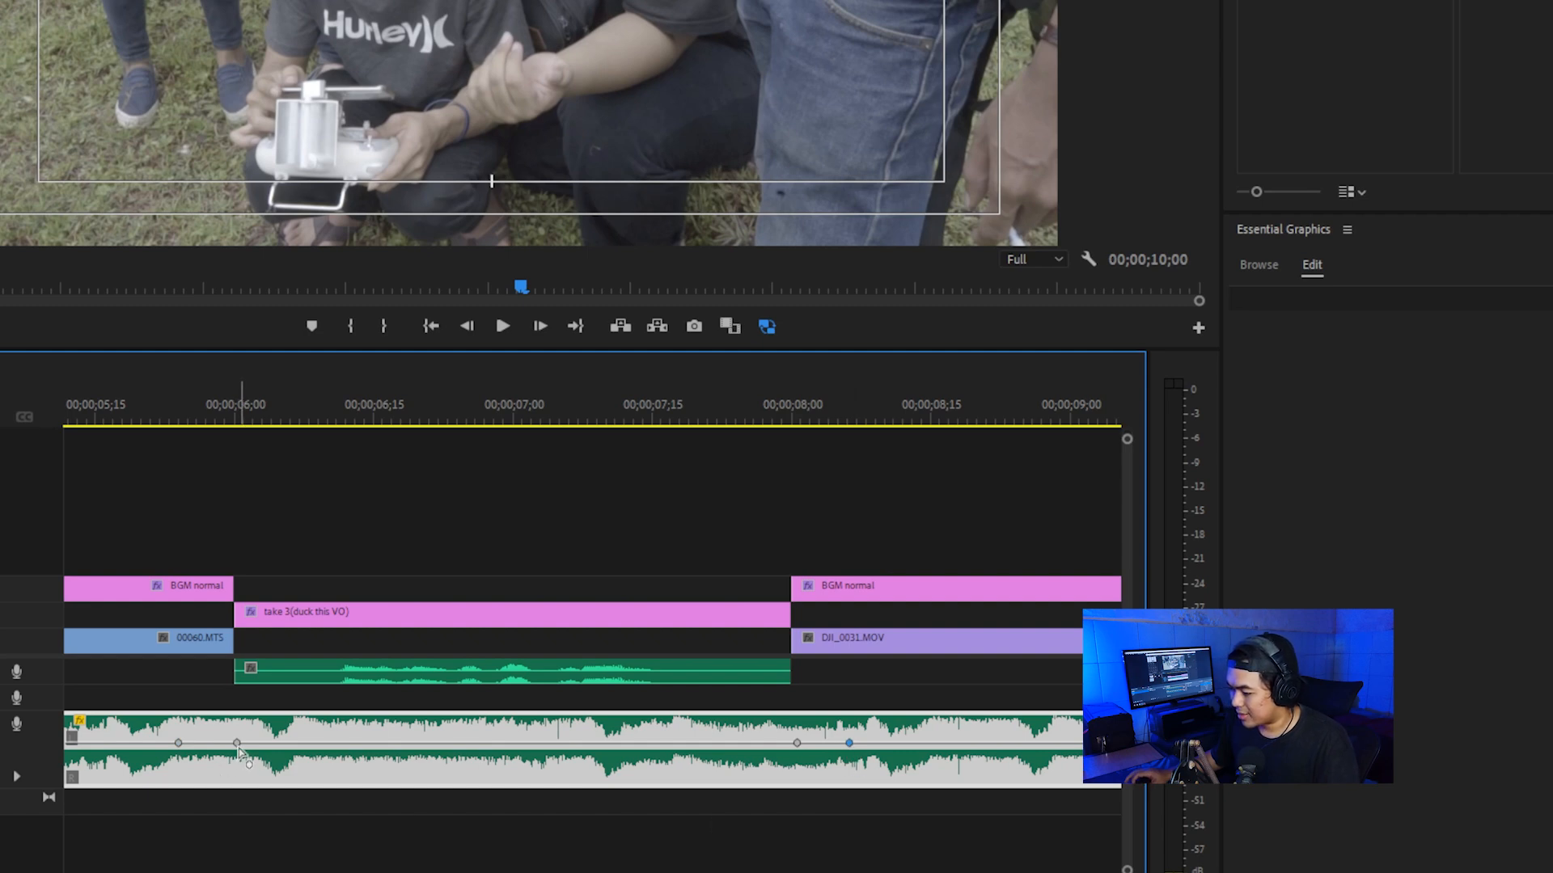
Step: Lower the two inner keyframes around the "take 3" voice-over together by about 10 dB
{"action": "mouse_move", "coordinate": [240, 755]}
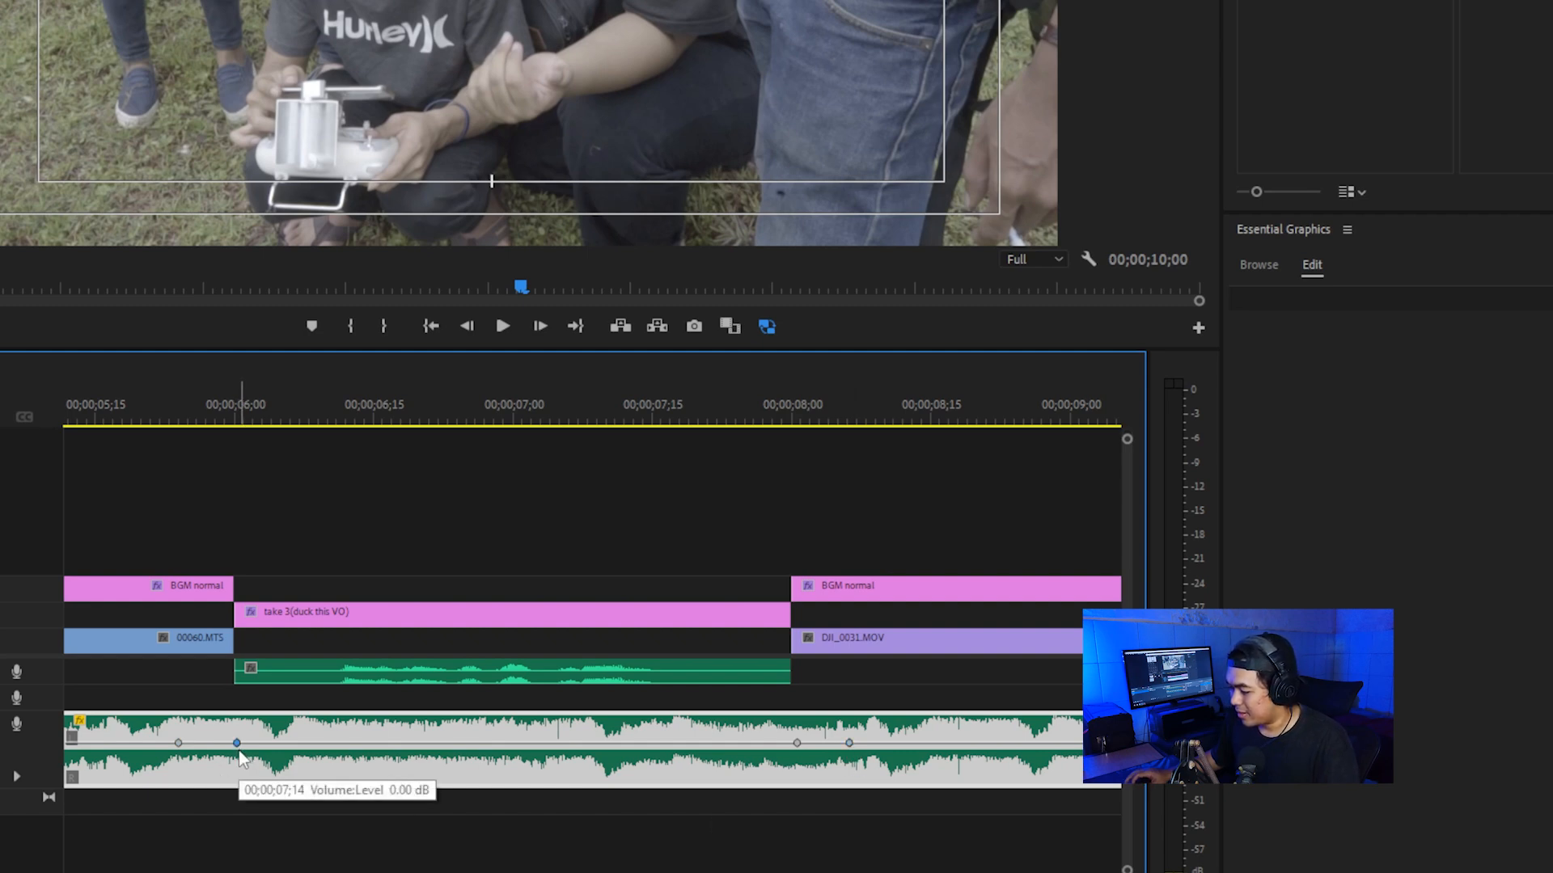
{"action": "left_click", "coordinate": [796, 744]}
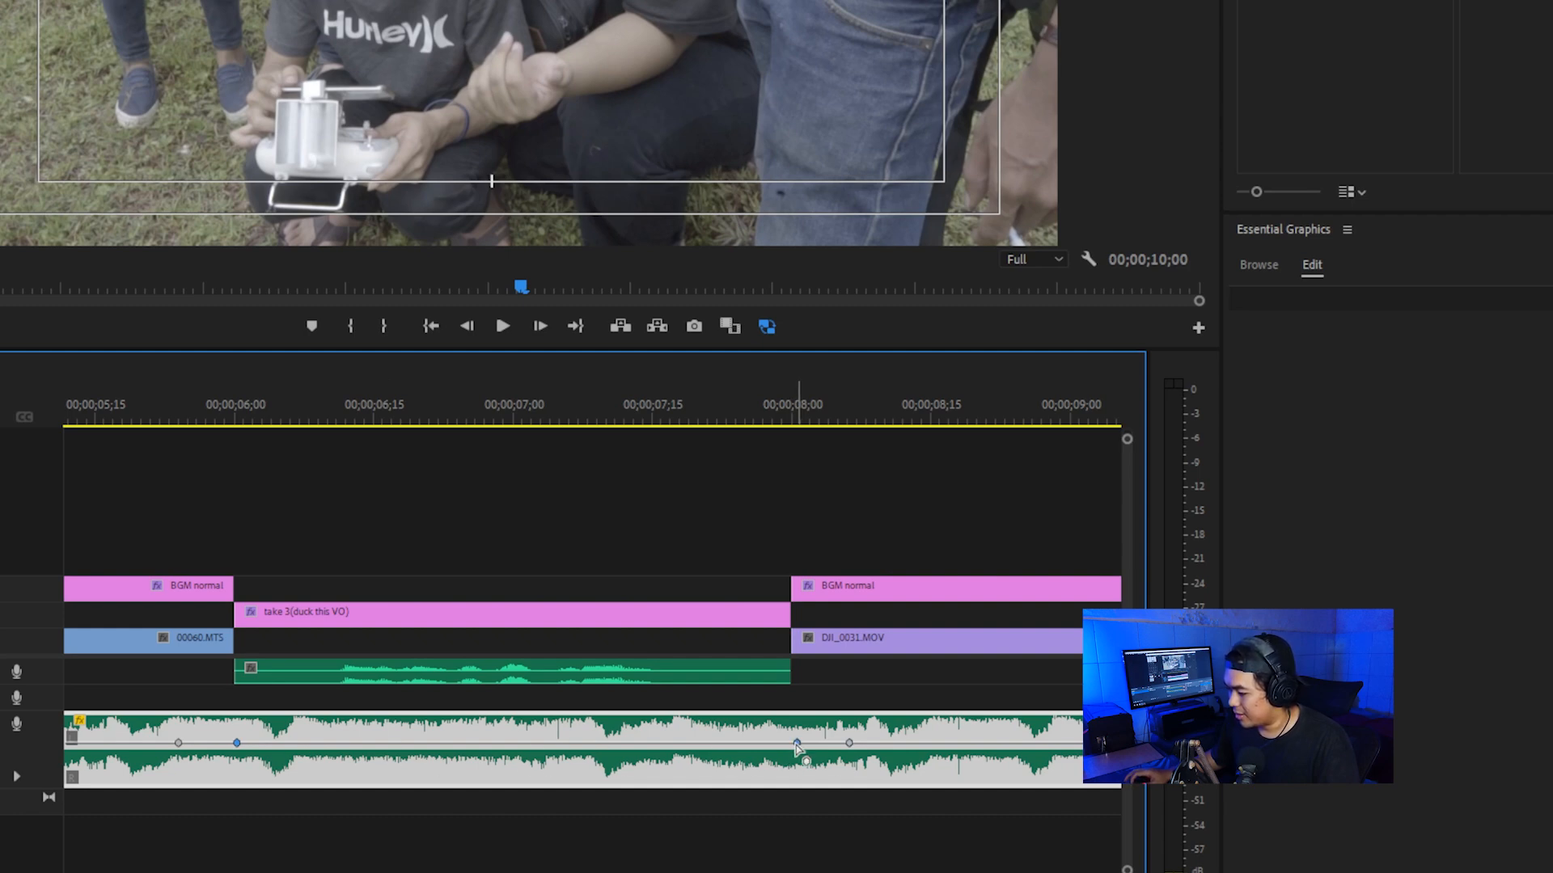
{"action": "left_click_drag", "start_coordinate": [797, 743], "coordinate": [799, 758]}
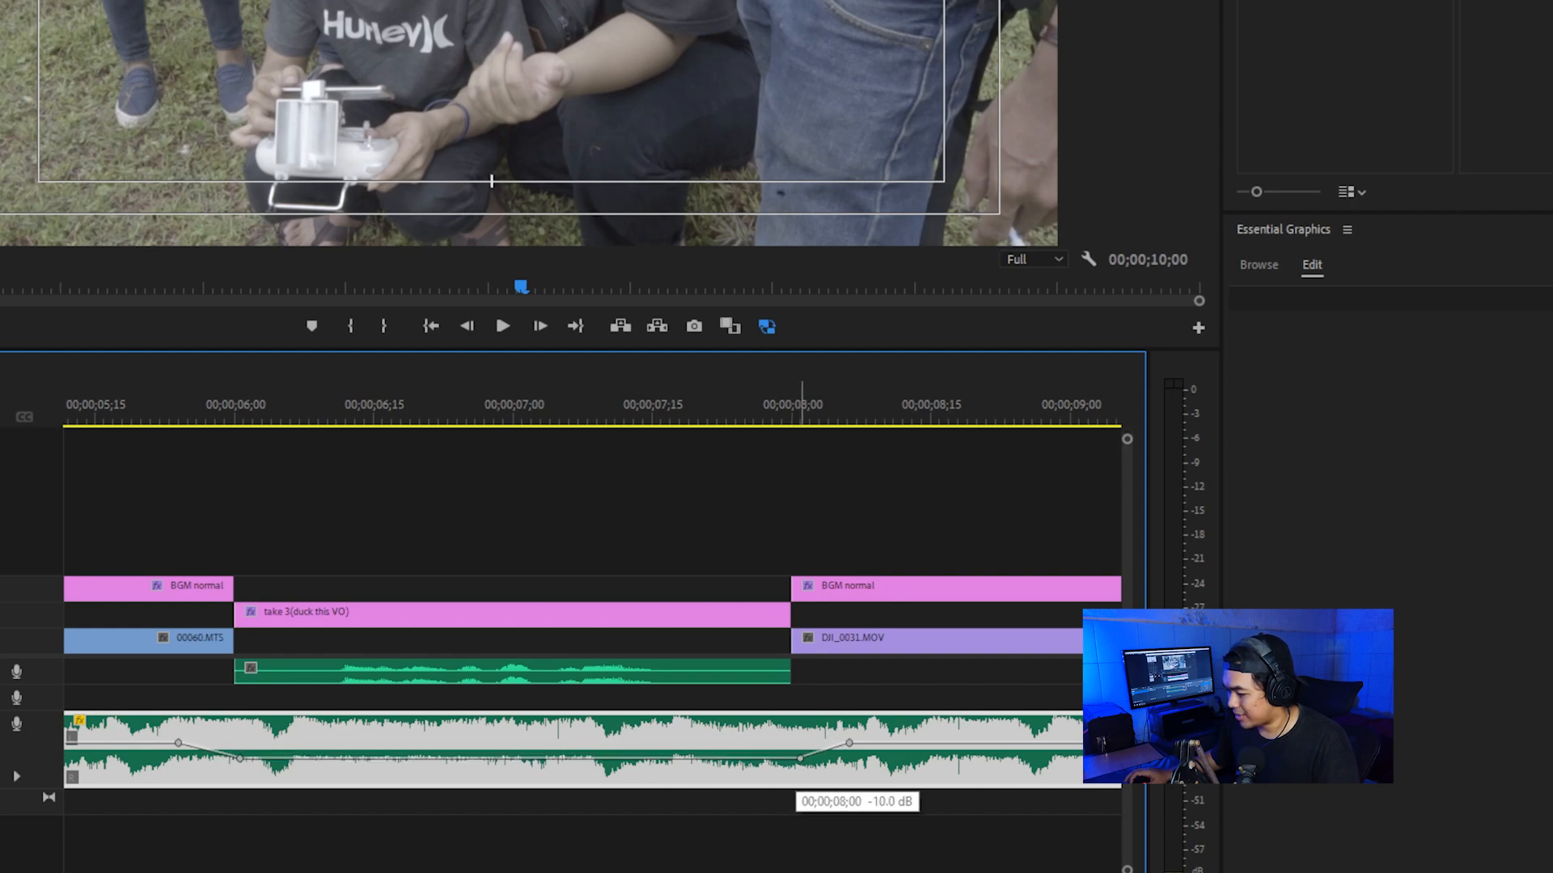
{"action": "left_click", "coordinate": [589, 526]}
{"action": "scroll", "coordinate": [590, 527], "scroll_direction": "down", "scroll_amount": 6}
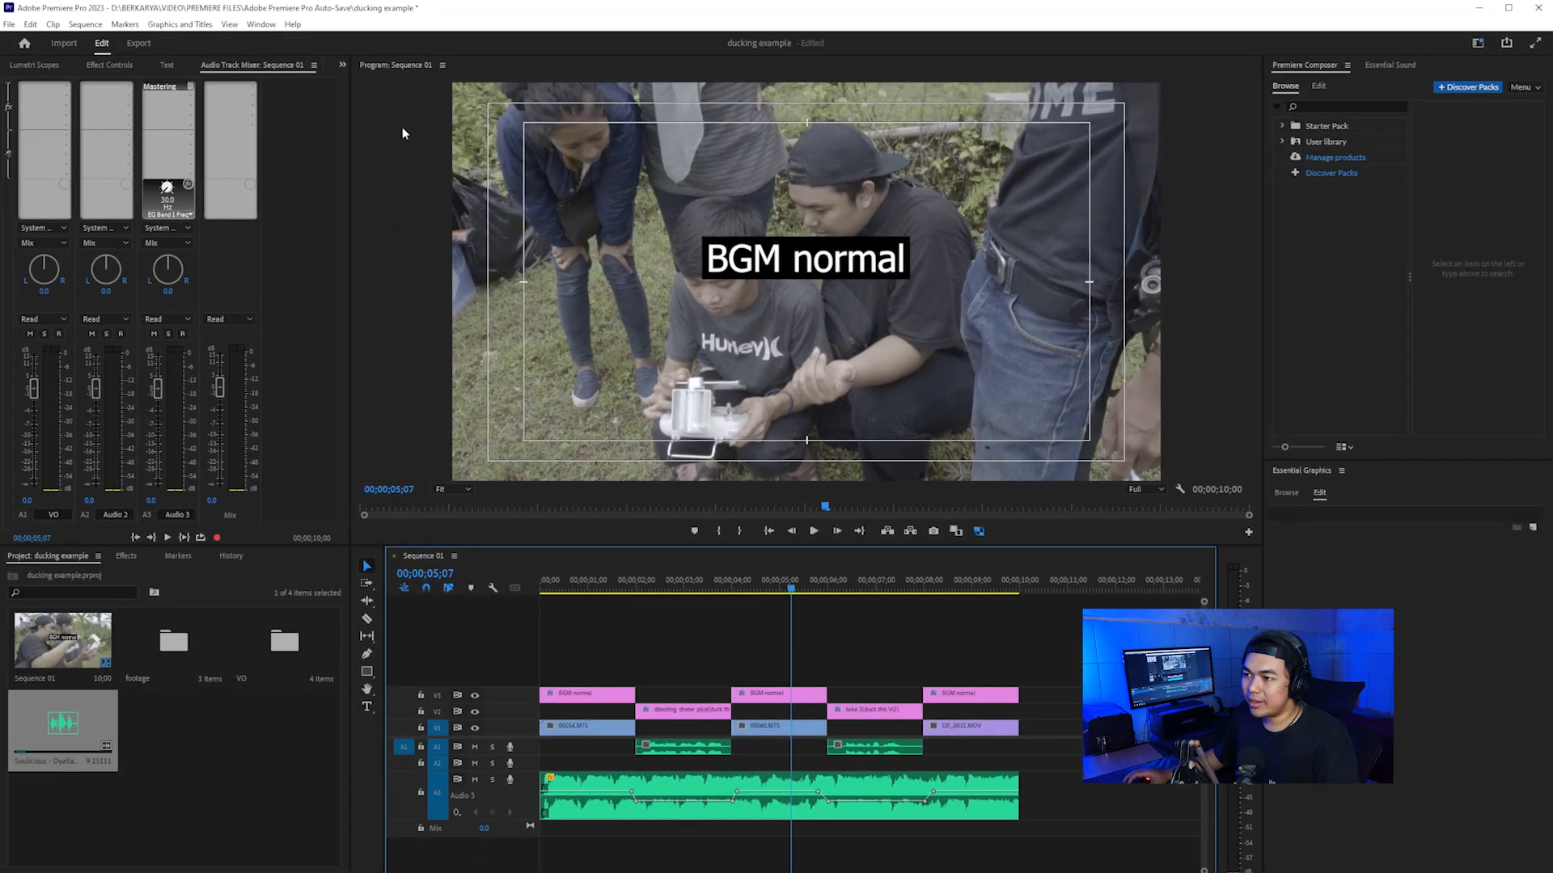
Step: Set the Audio 3 track volume to -6 dB in the Audio Track Mixer
{"action": "left_click", "coordinate": [152, 500]}
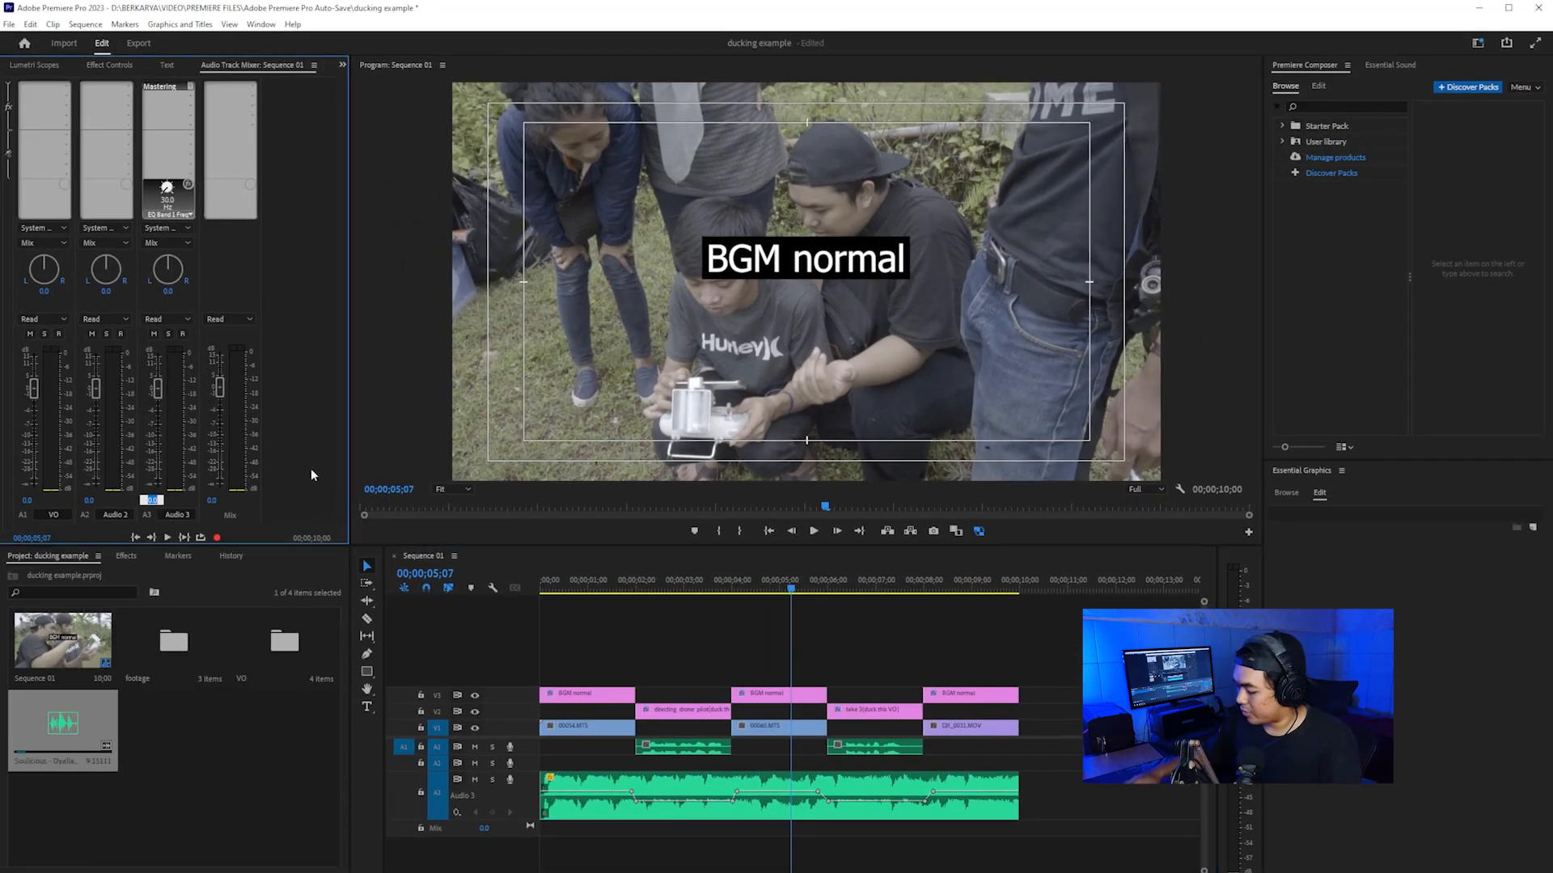
{"action": "type", "text": "-6"}
{"action": "key", "text": "Return"}
{"action": "left_click", "coordinate": [689, 641]}
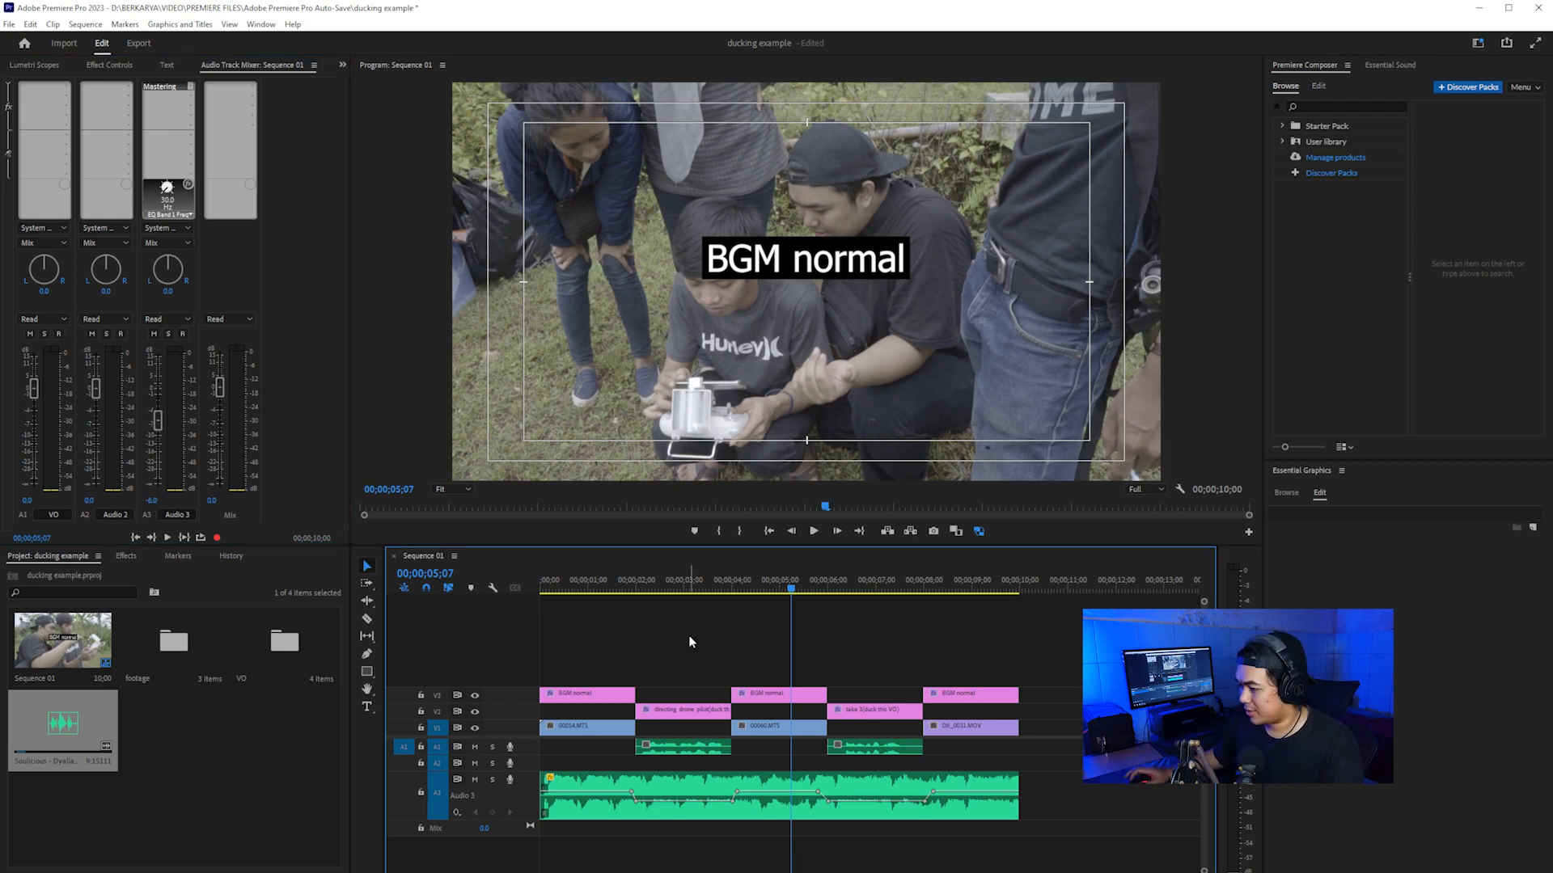
Step: Play the whole sequence from the beginning to check the music level against both voice-overs
{"action": "key", "text": "Home"}
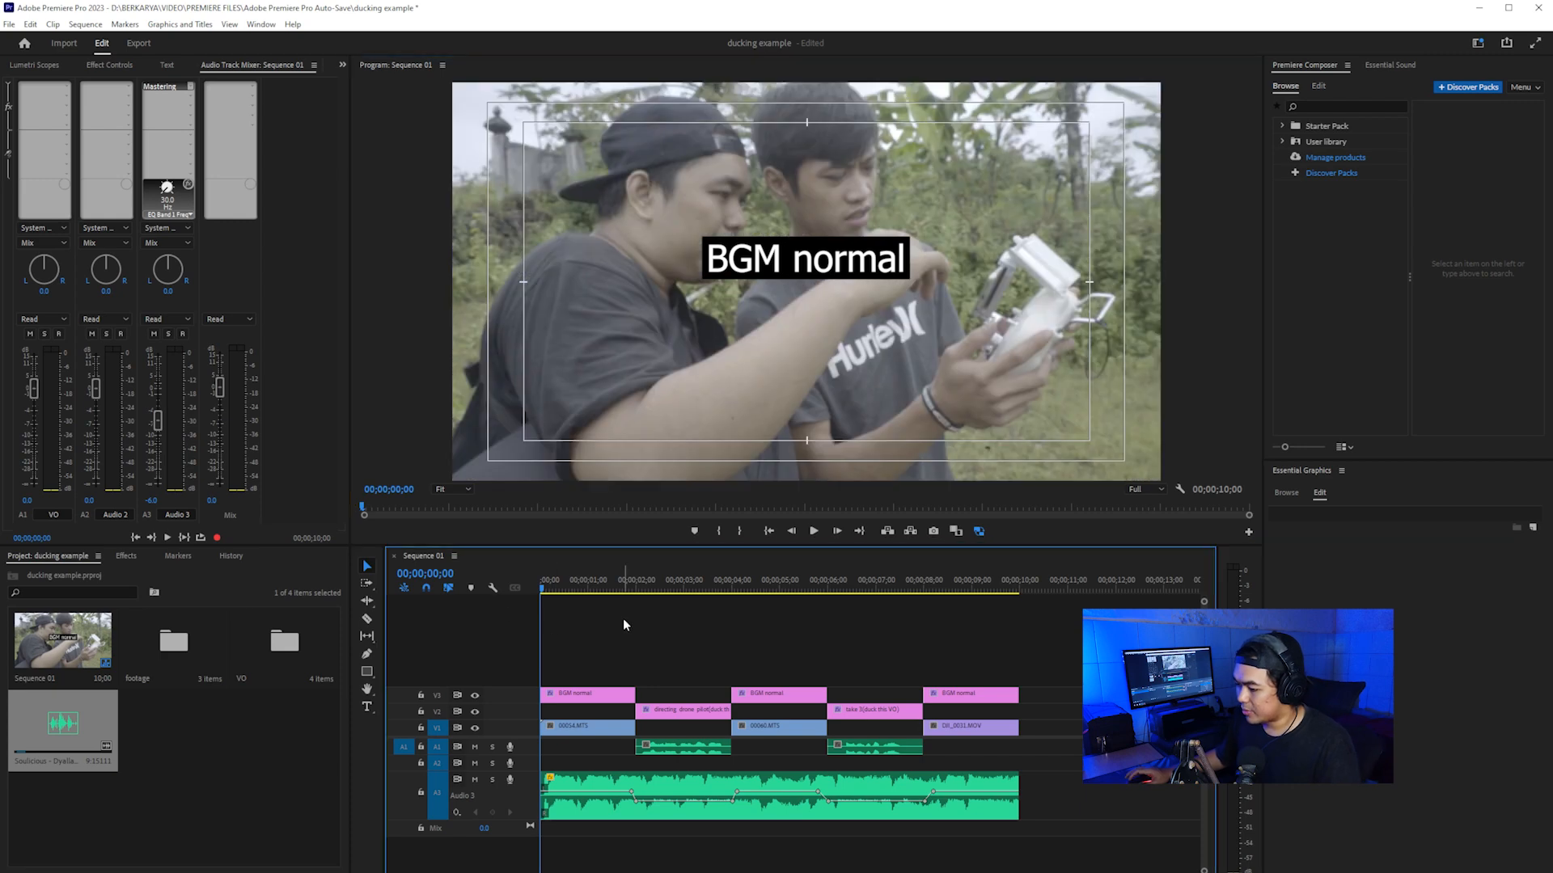
{"action": "key", "text": "space"}
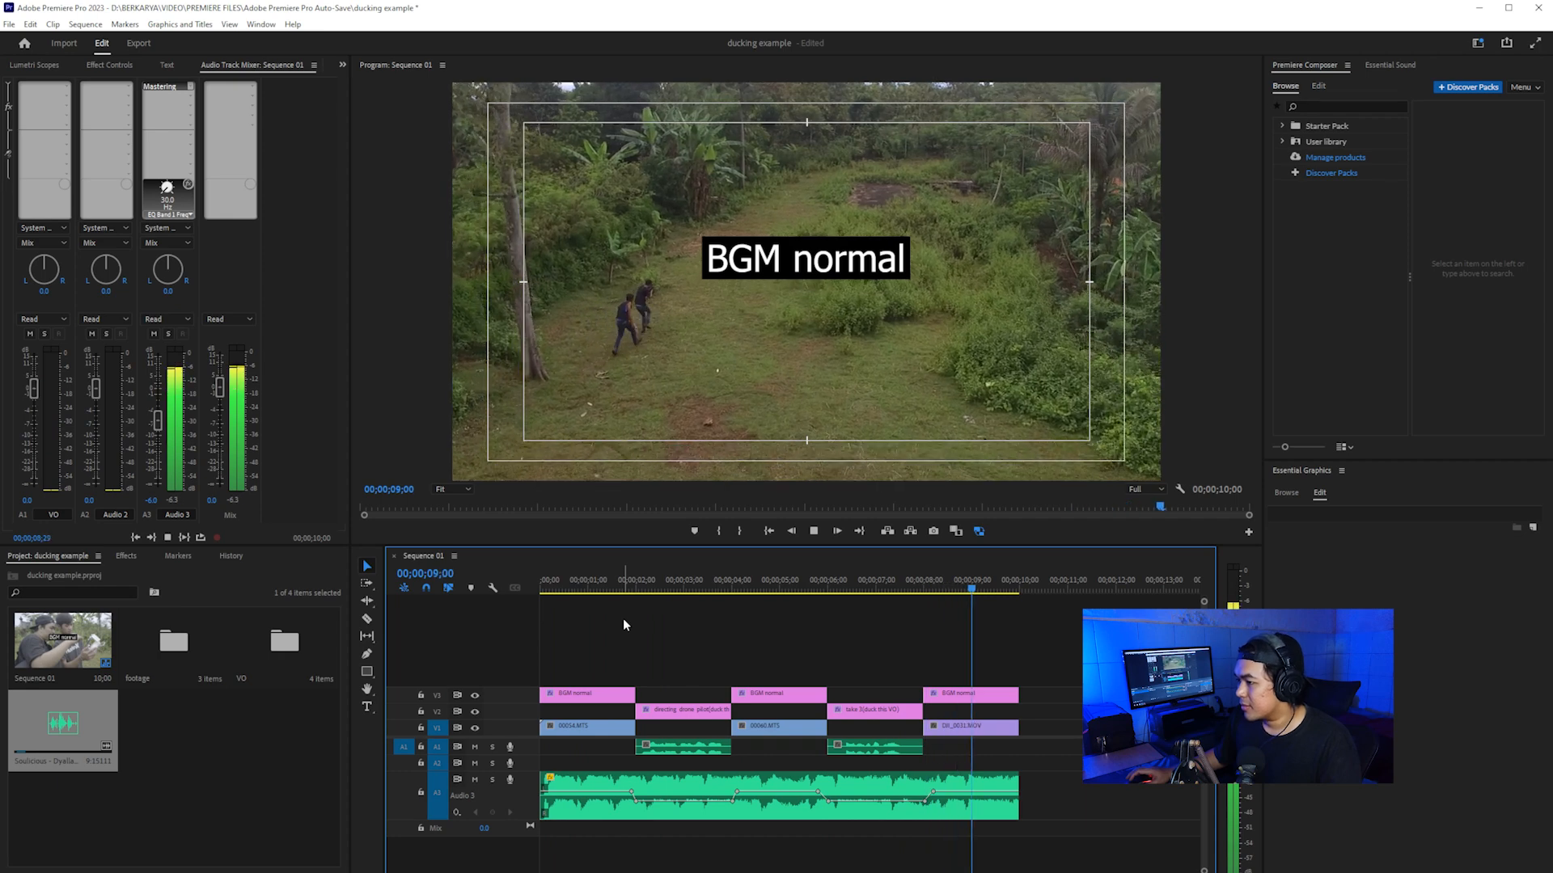
{"action": "key", "text": "space"}
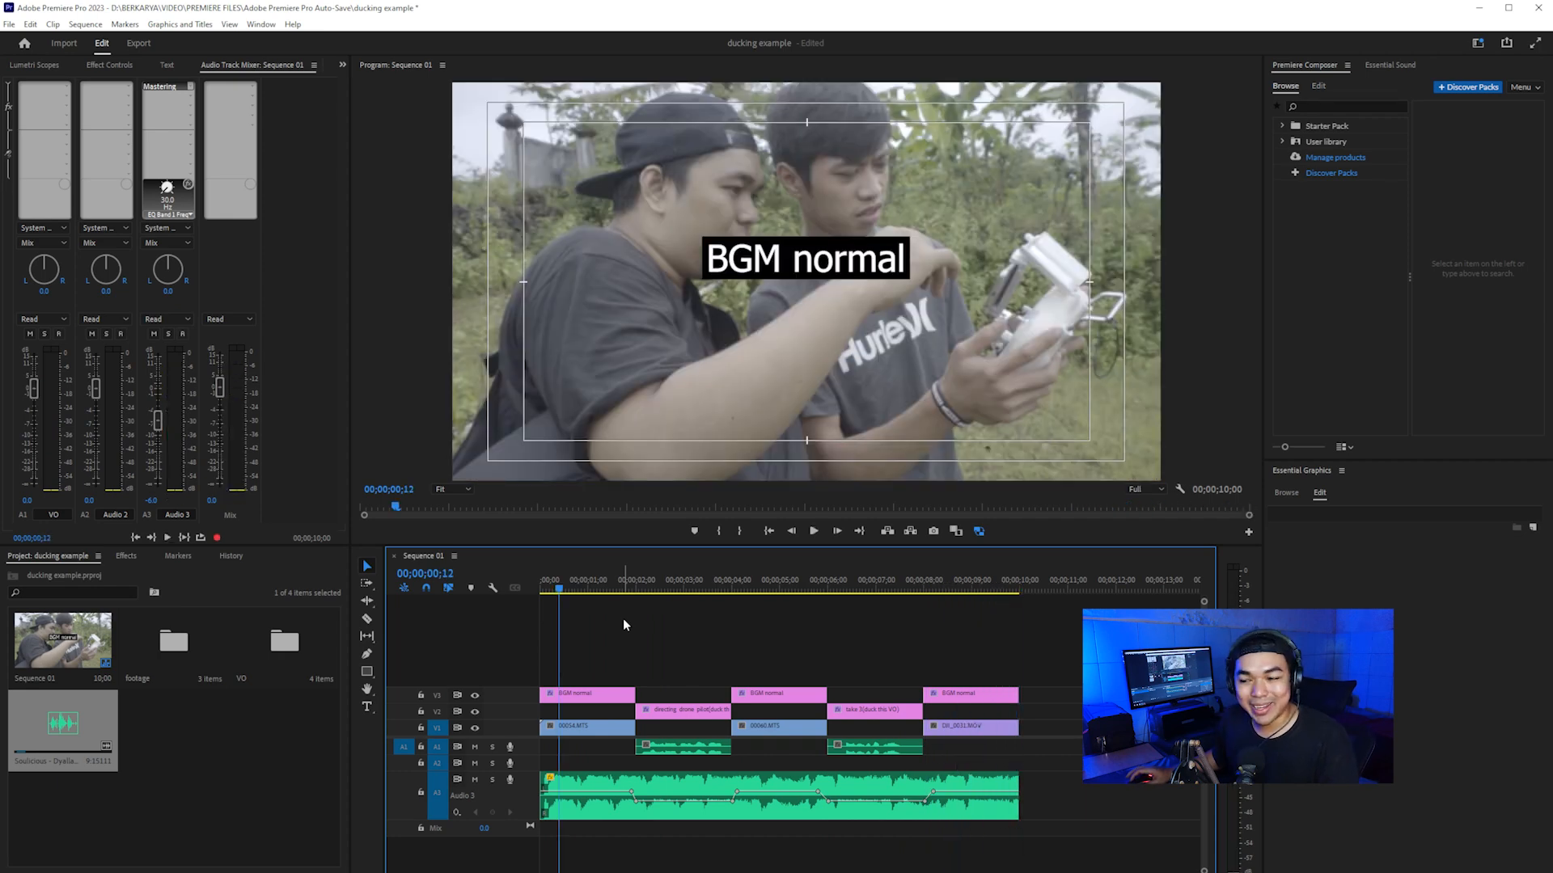
{"action": "left_click", "coordinate": [693, 585]}
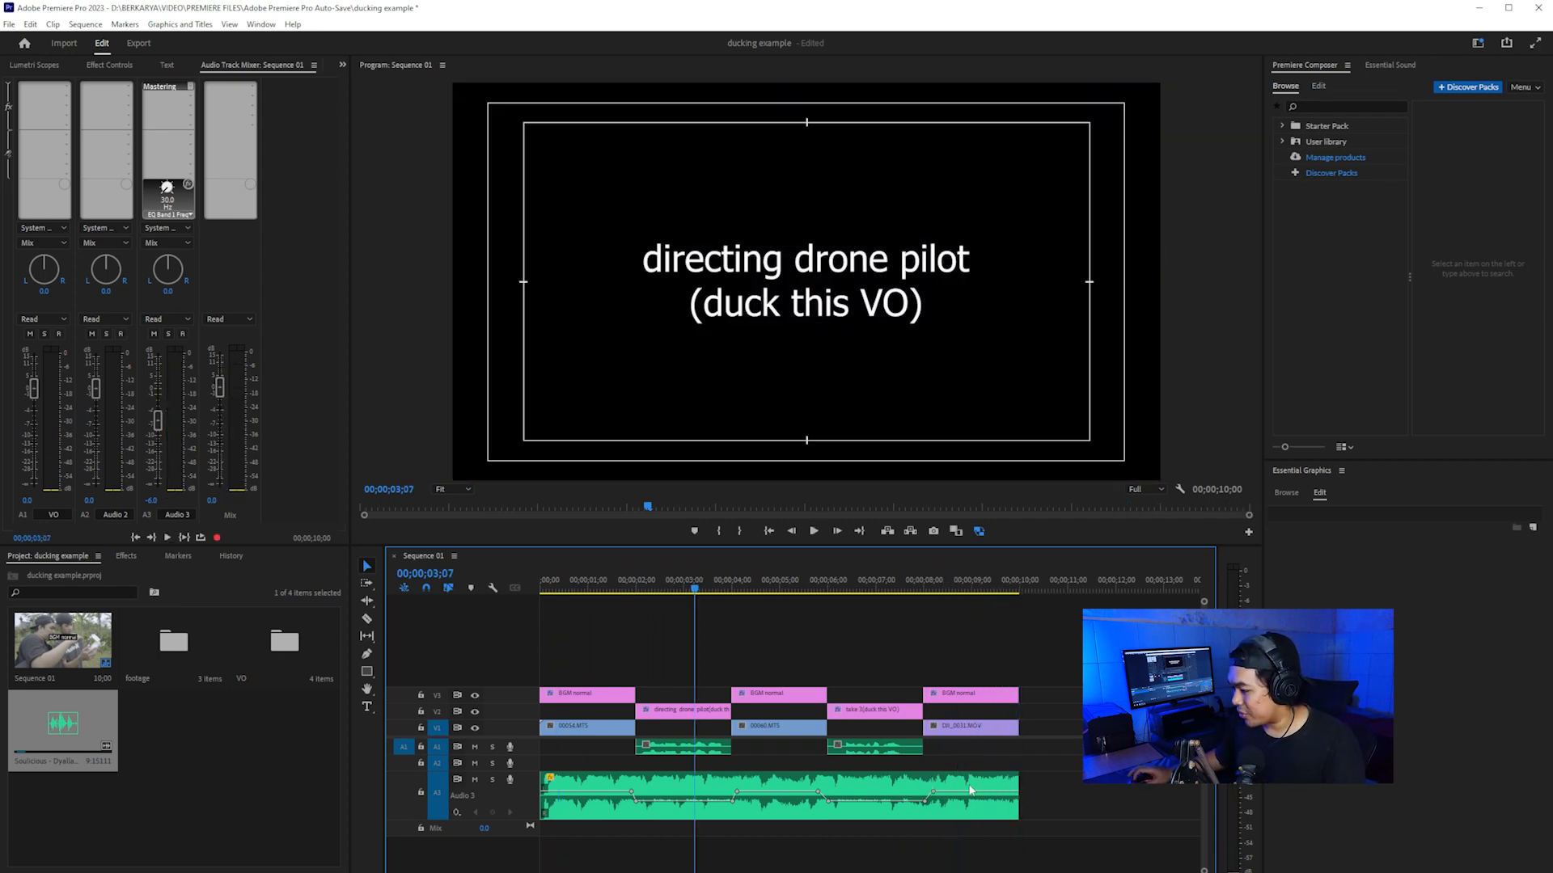
Step: Delete the keyframed music clip and place a fresh copy of Soulicious - Dyalla.mp3 on Audio 3 from the sequence start
{"action": "left_click", "coordinate": [858, 812]}
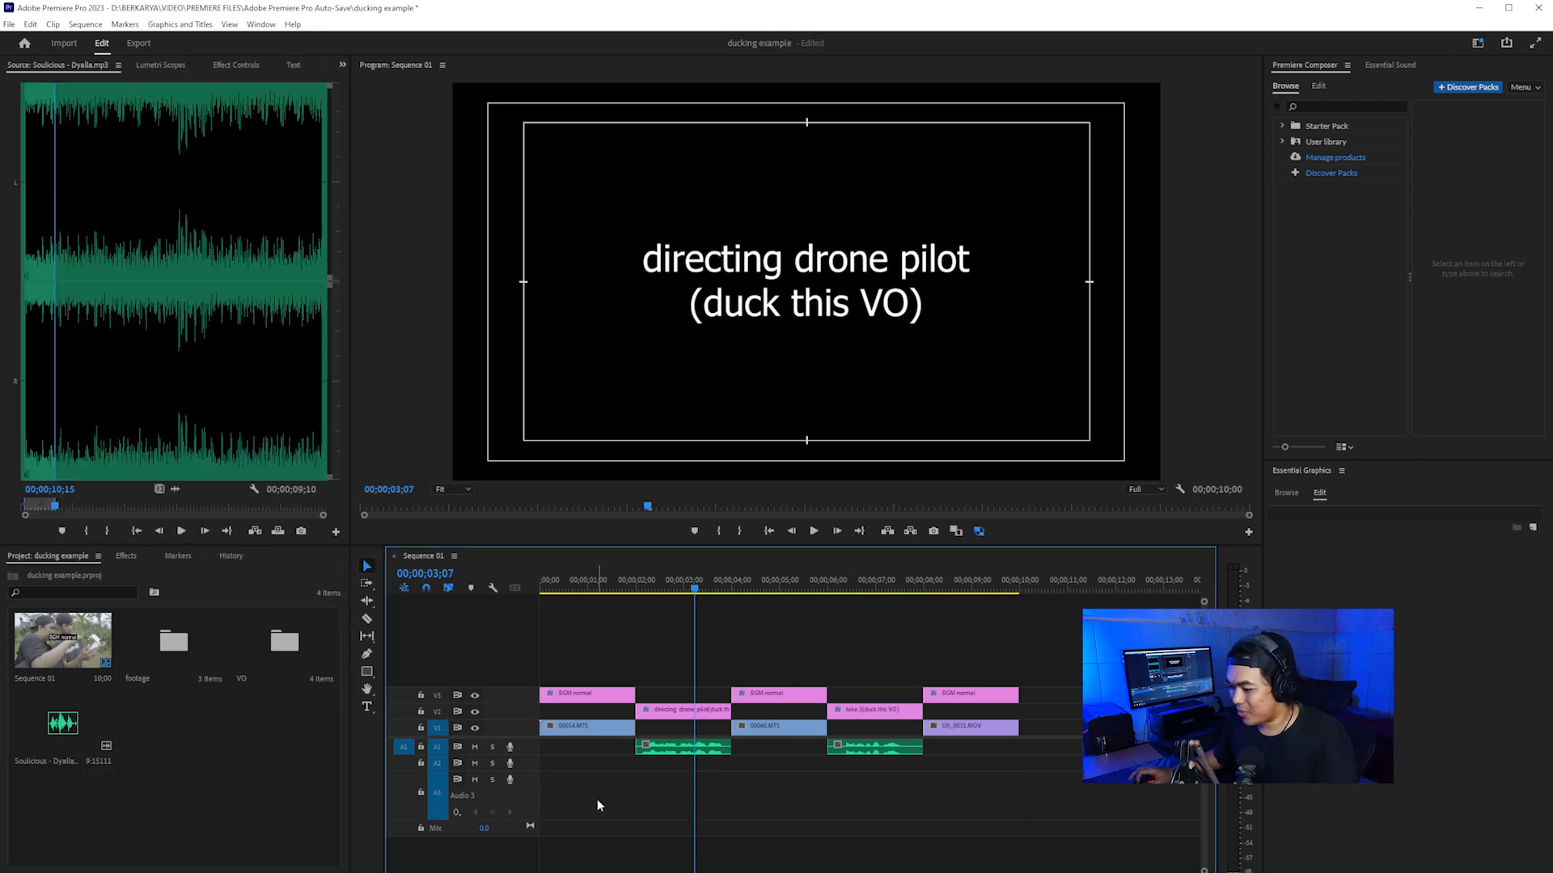
{"action": "double_click", "coordinate": [47, 730]}
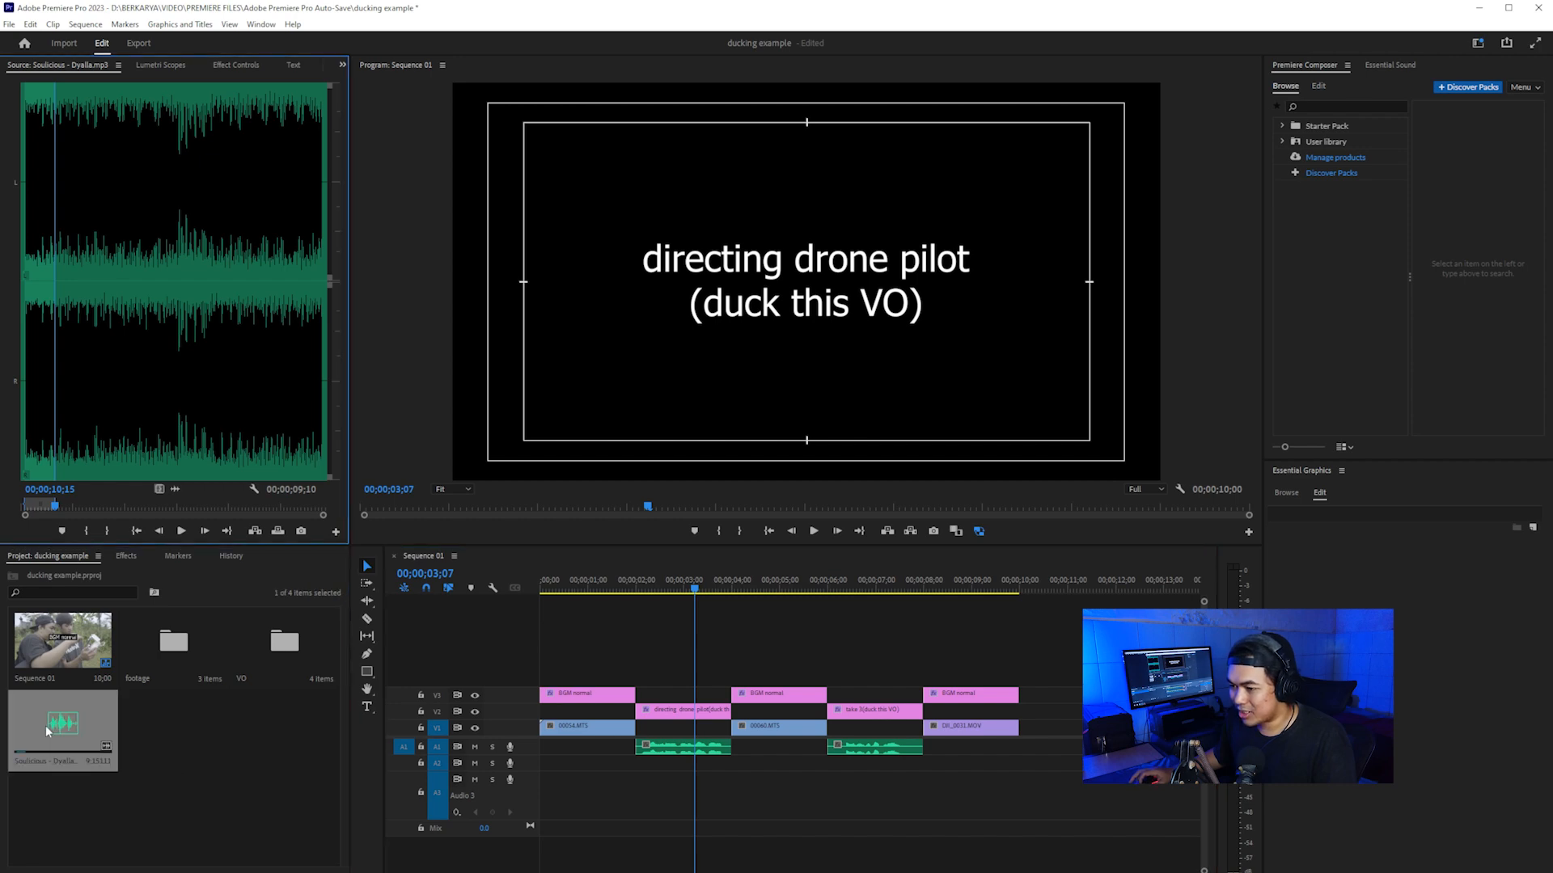
{"action": "left_click_drag", "start_coordinate": [177, 491], "coordinate": [533, 811]}
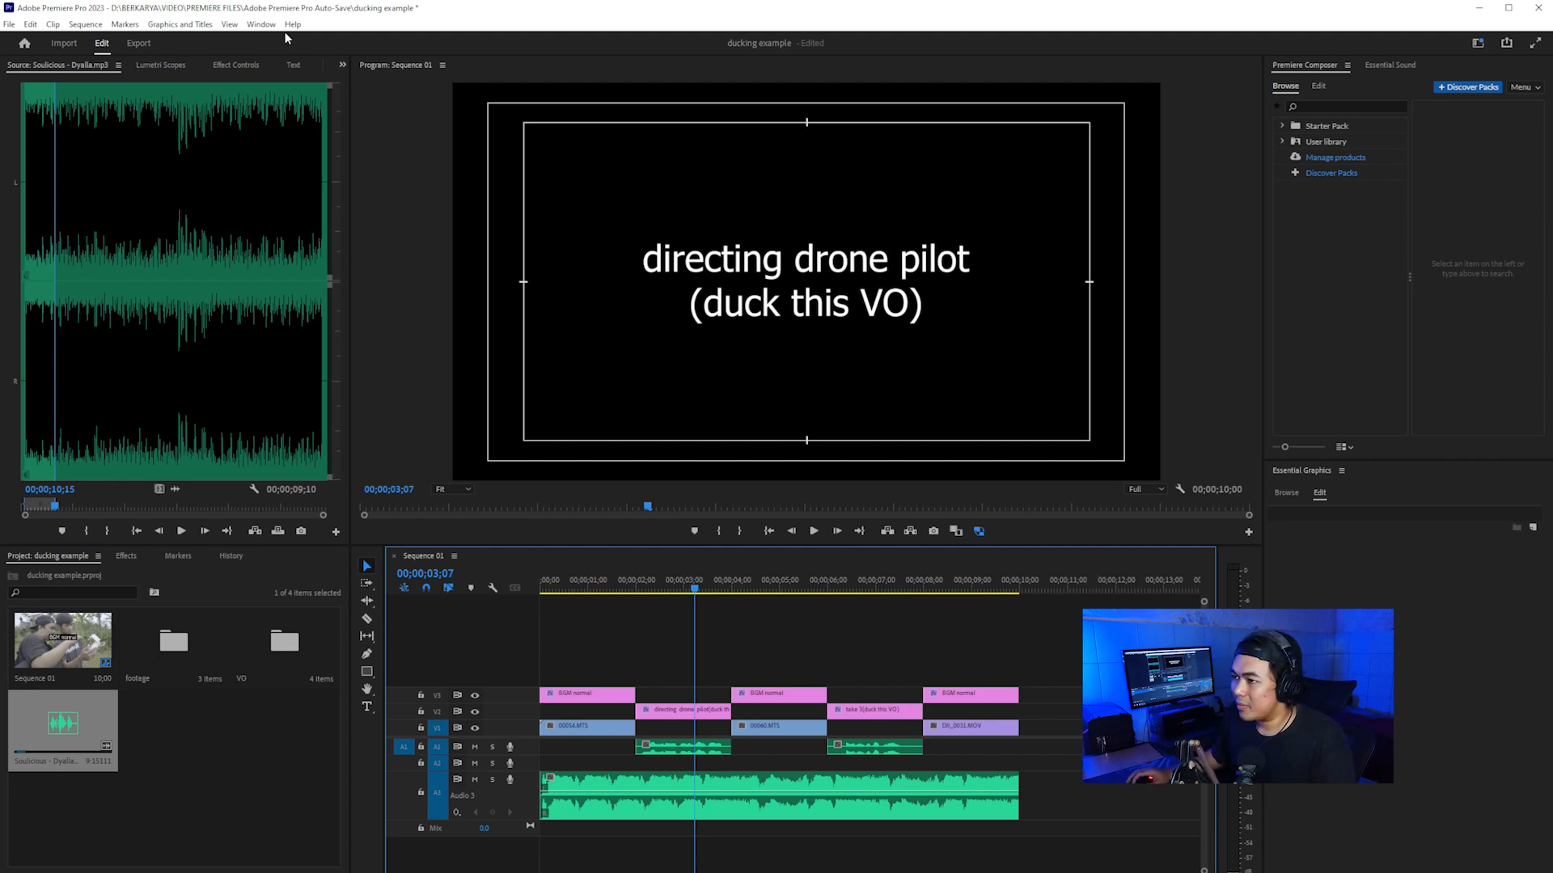
Step: Show the Essential Sound settings and tag both voice-over clips on A1 as Dialogue
{"action": "left_click", "coordinate": [261, 24]}
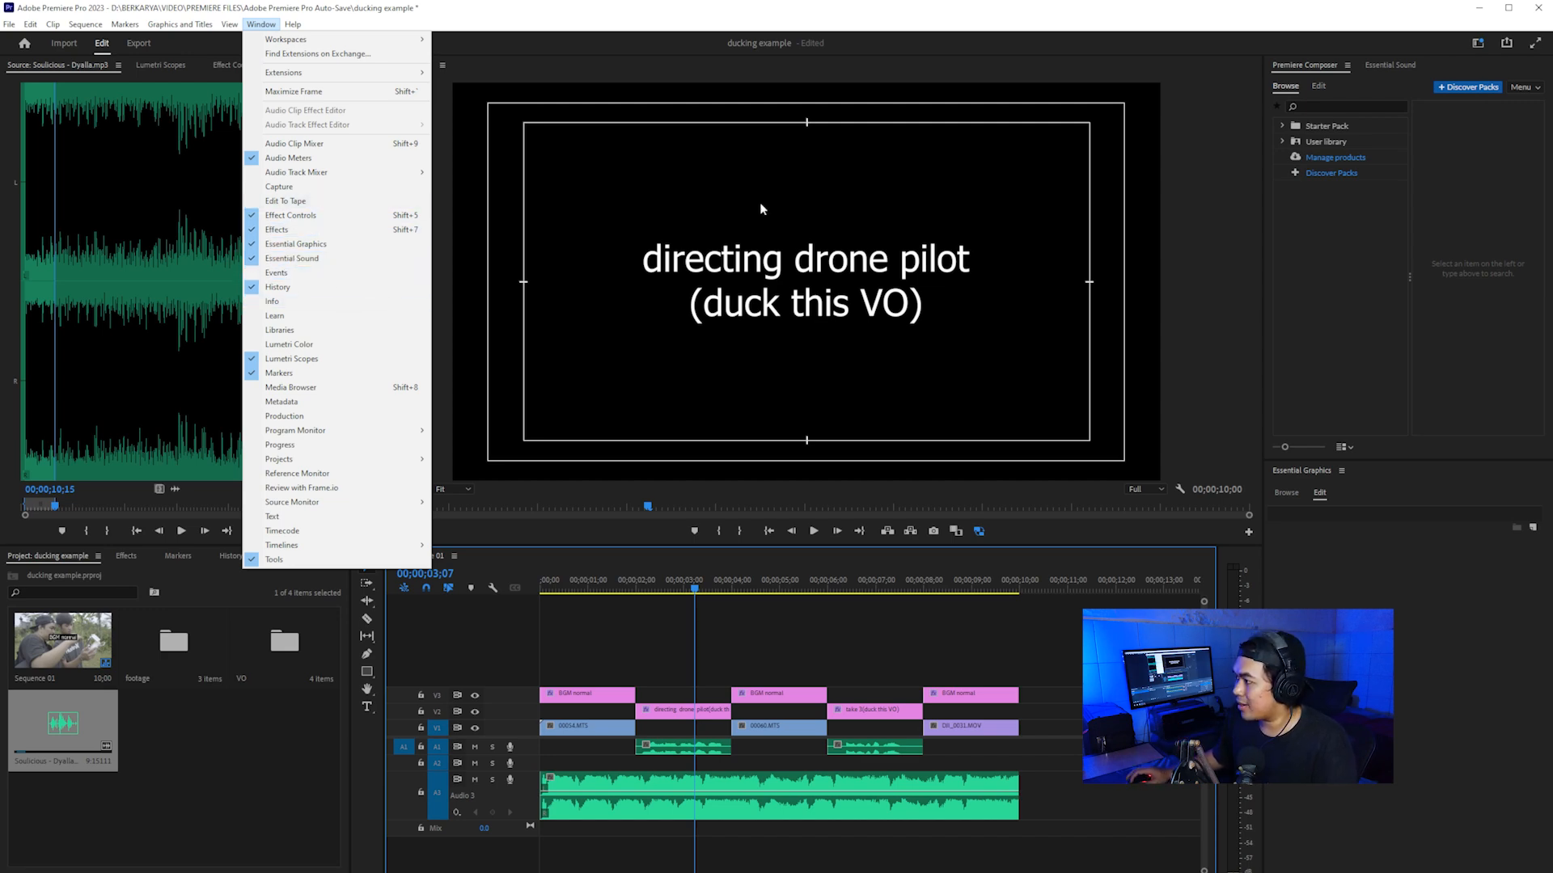
{"action": "left_click", "coordinate": [1237, 20]}
{"action": "left_click", "coordinate": [1381, 66]}
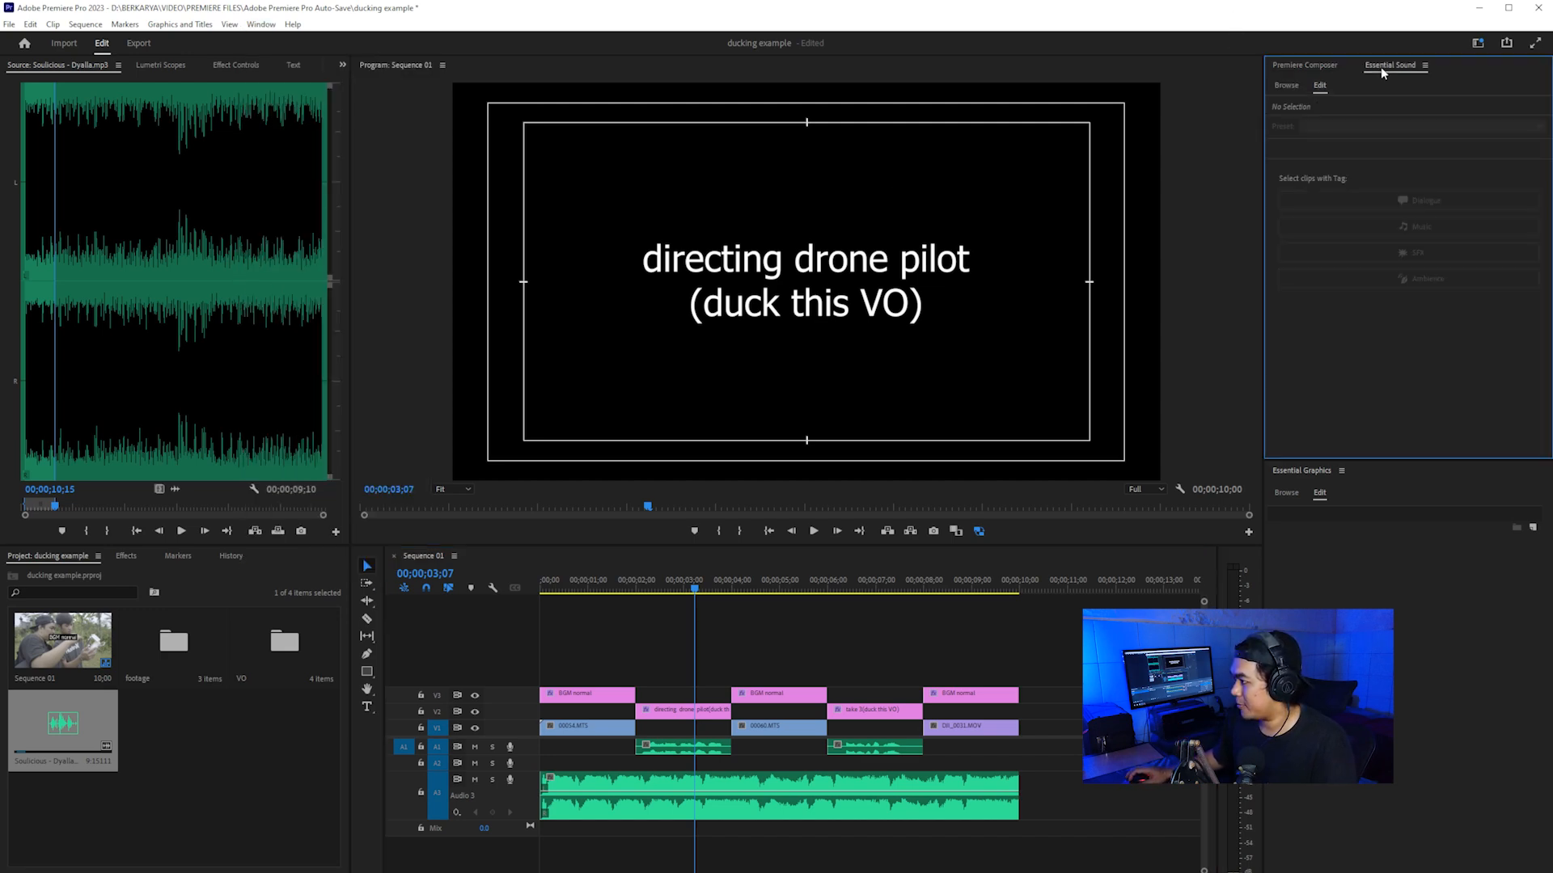
{"action": "left_click", "coordinate": [886, 752]}
{"action": "left_click", "coordinate": [686, 756], "text": "shift"}
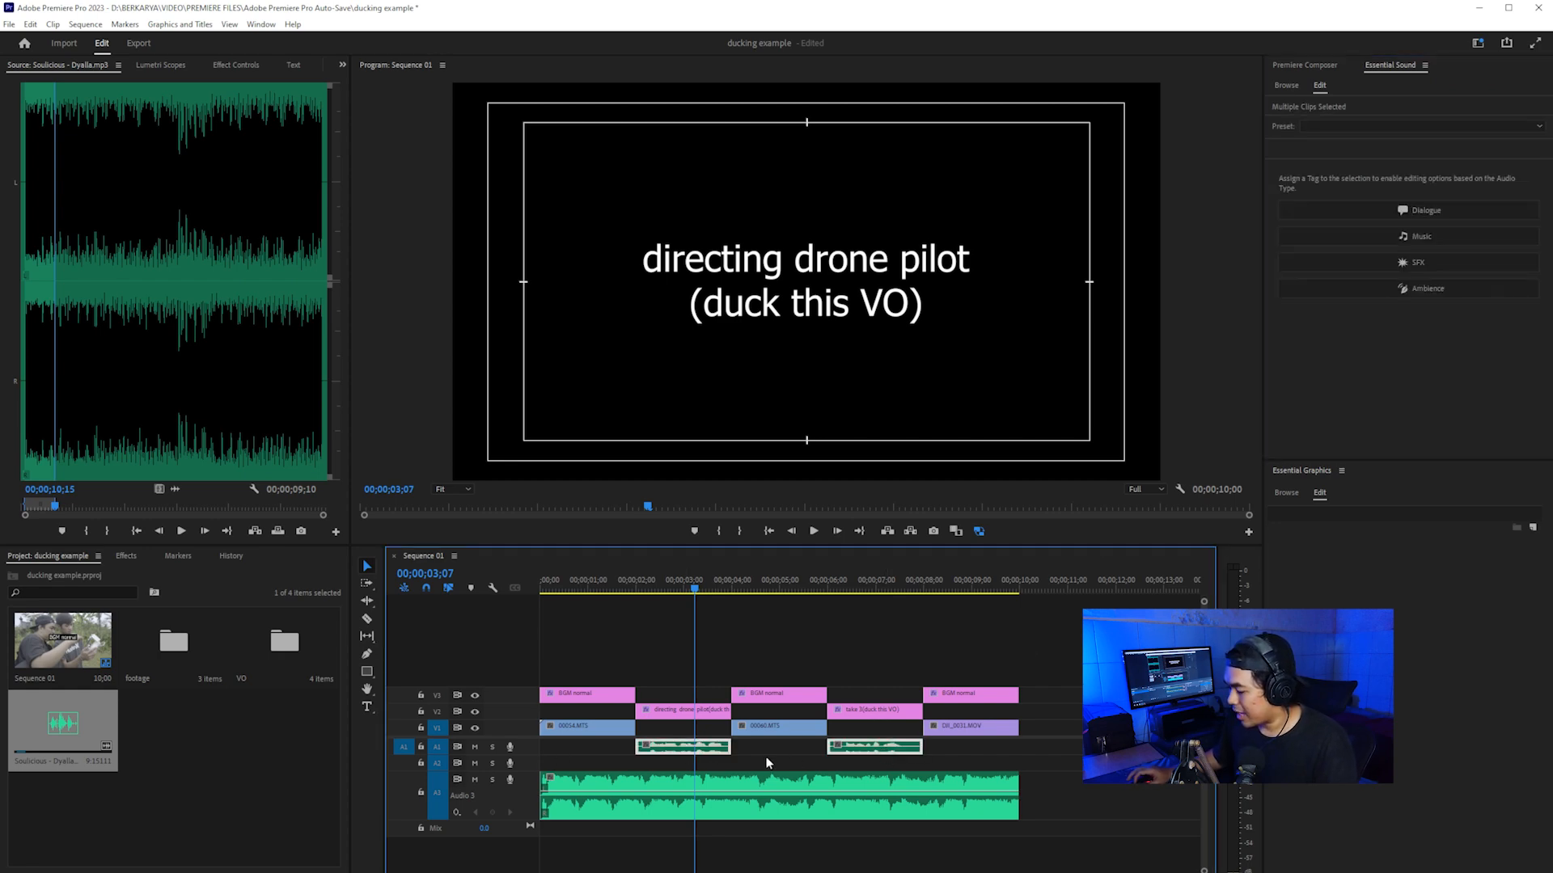
{"action": "left_click_drag", "start_coordinate": [1069, 746], "coordinate": [643, 751]}
{"action": "left_click", "coordinate": [1381, 210]}
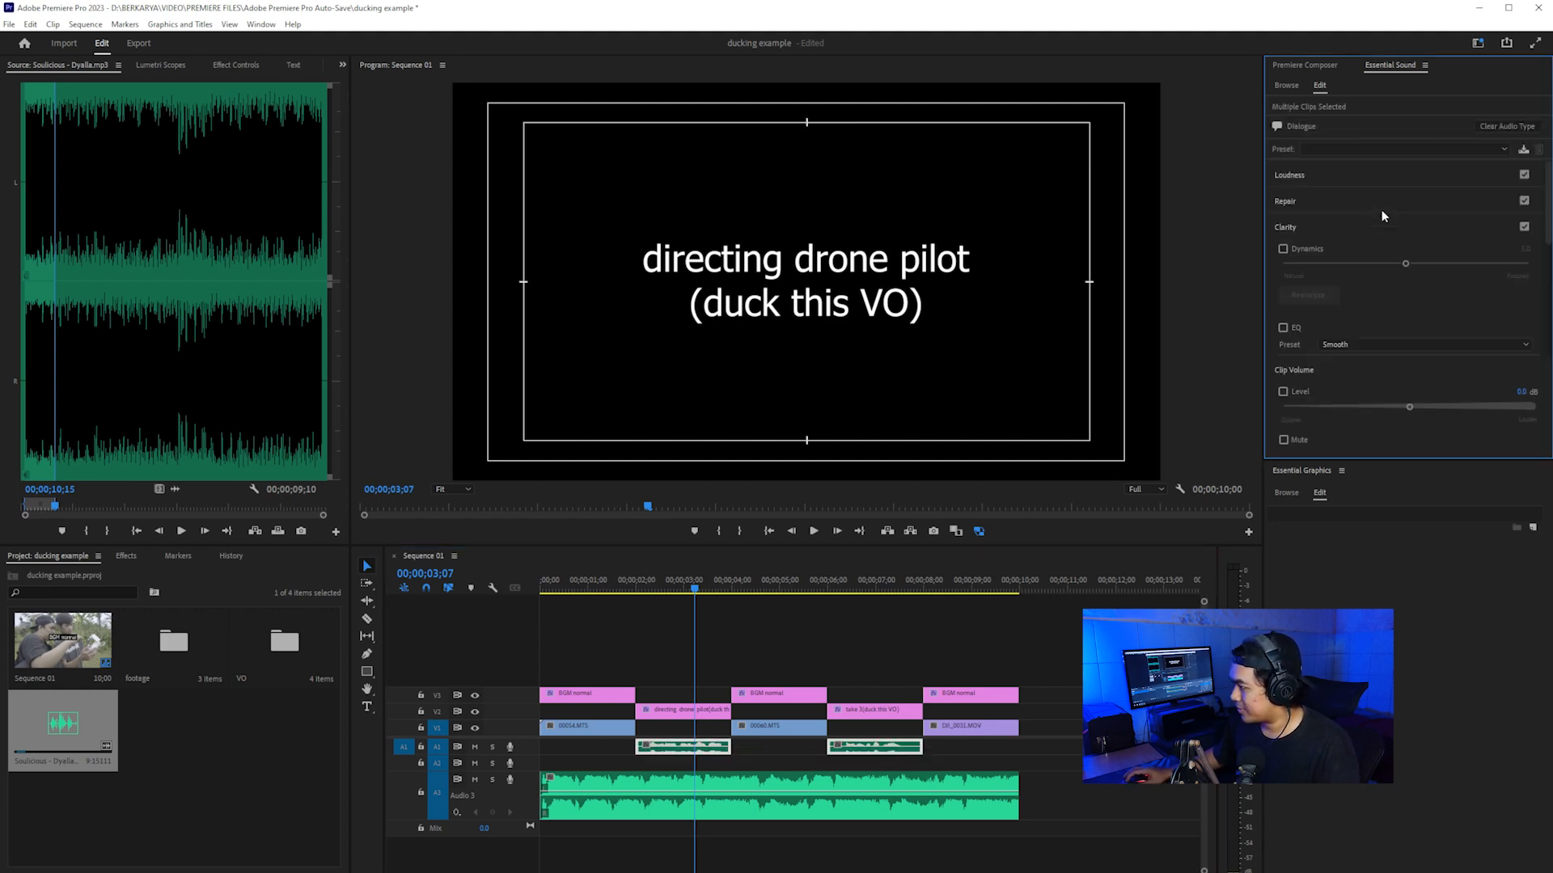
Step: Tag the music clip on Audio 3 as Music in Essential Sound and leave it selected
{"action": "left_click", "coordinate": [1072, 774]}
{"action": "left_click_drag", "start_coordinate": [1129, 793], "coordinate": [721, 820]}
{"action": "left_click", "coordinate": [1403, 240]}
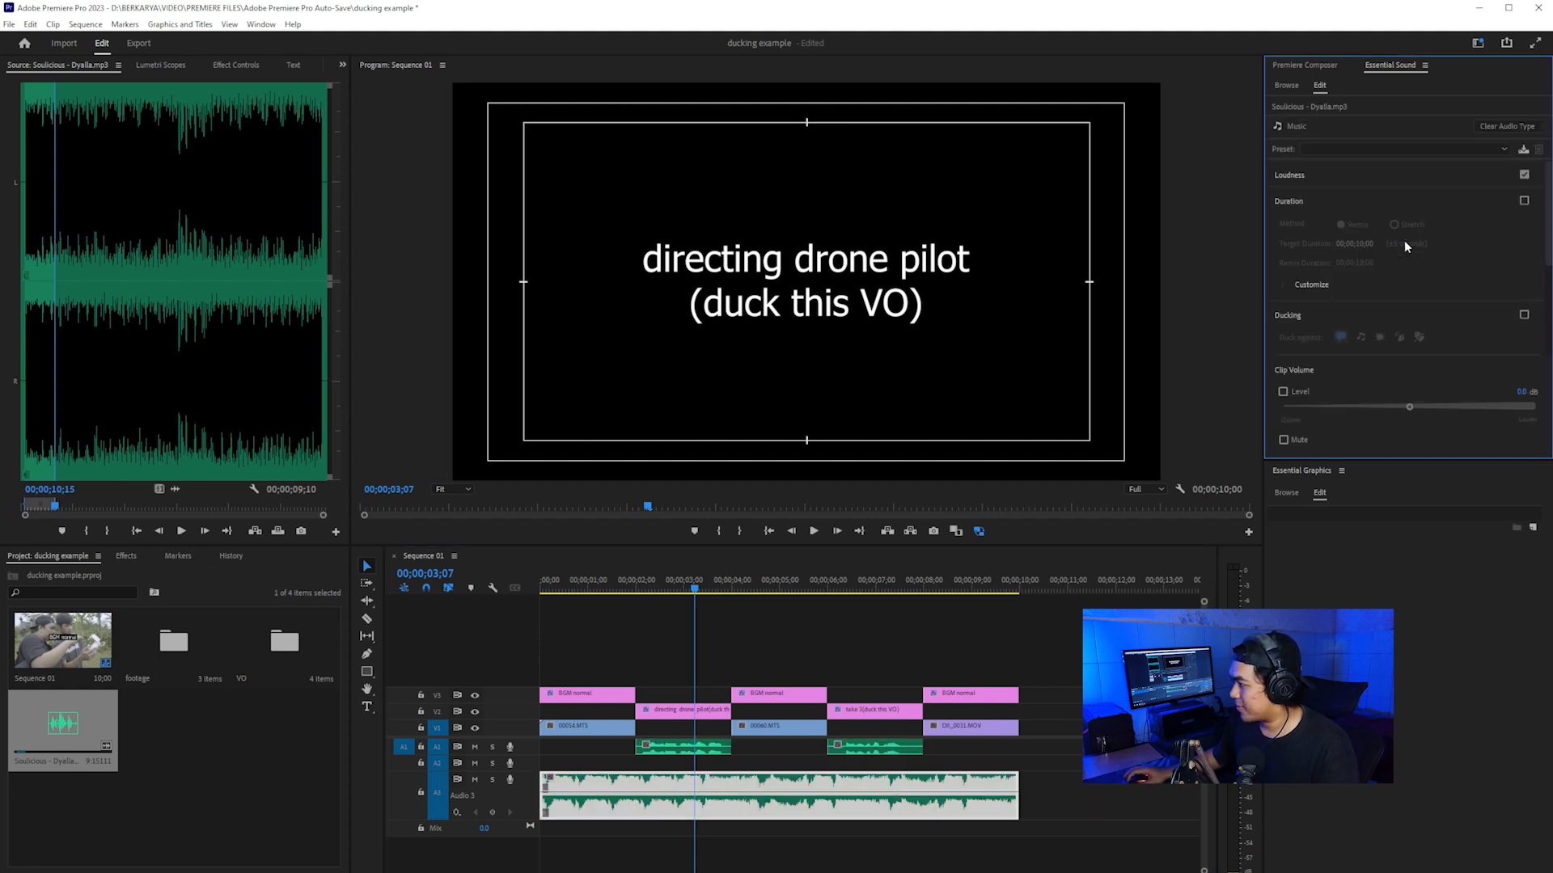
{"action": "left_click", "coordinate": [1104, 808]}
{"action": "left_click", "coordinate": [974, 781]}
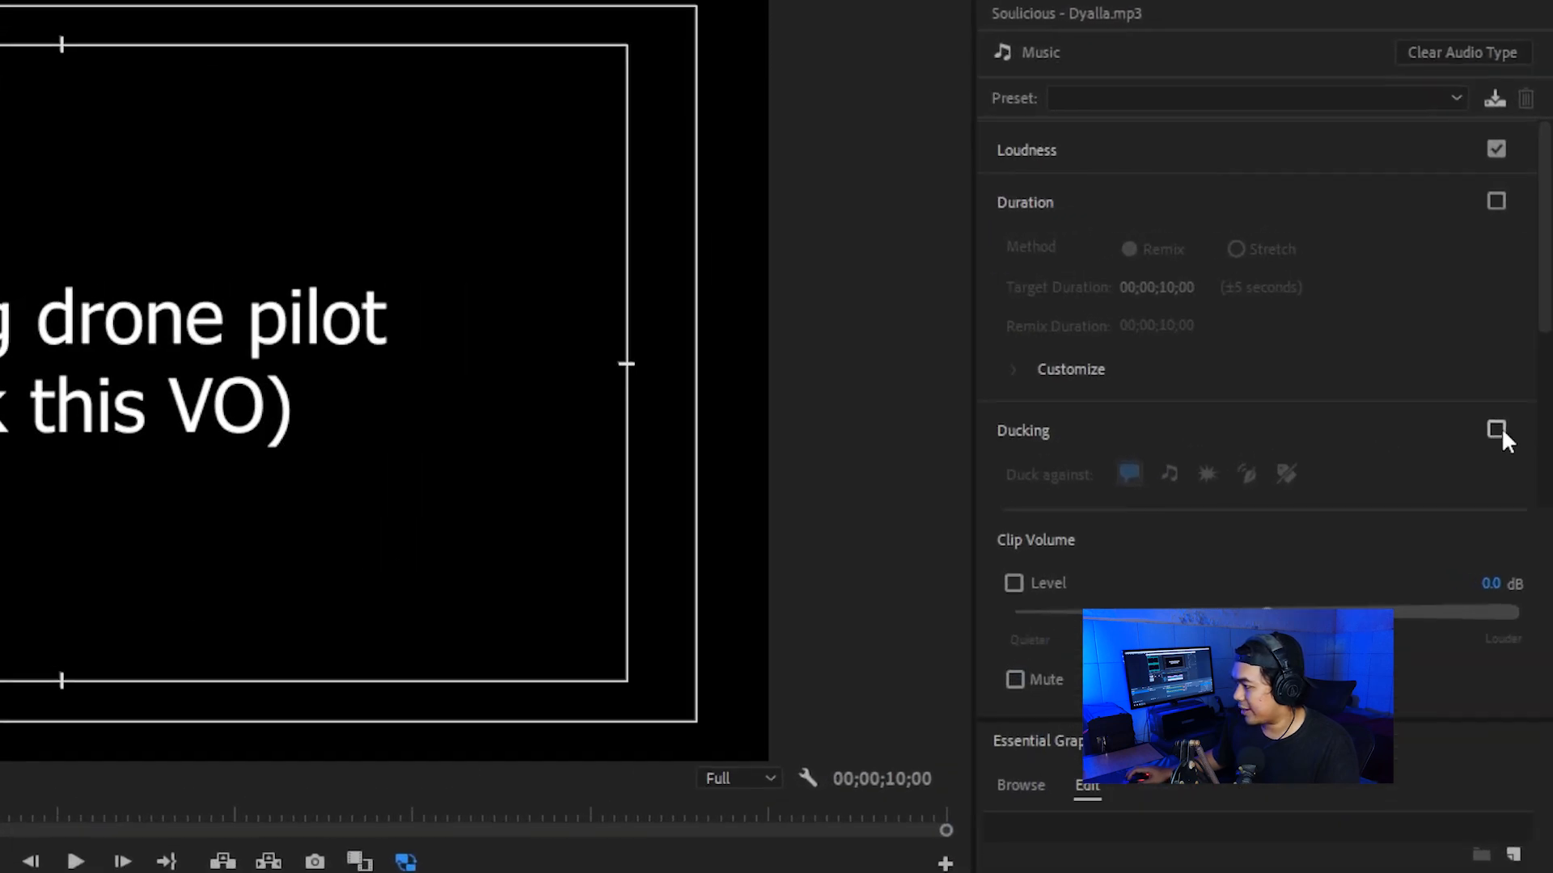
Step: Enable ducking against dialogue on the Audio 3 music clip, with a Duck Amount of -10 dB and a Fade Duration of 600 ms
{"action": "left_click", "coordinate": [1496, 431]}
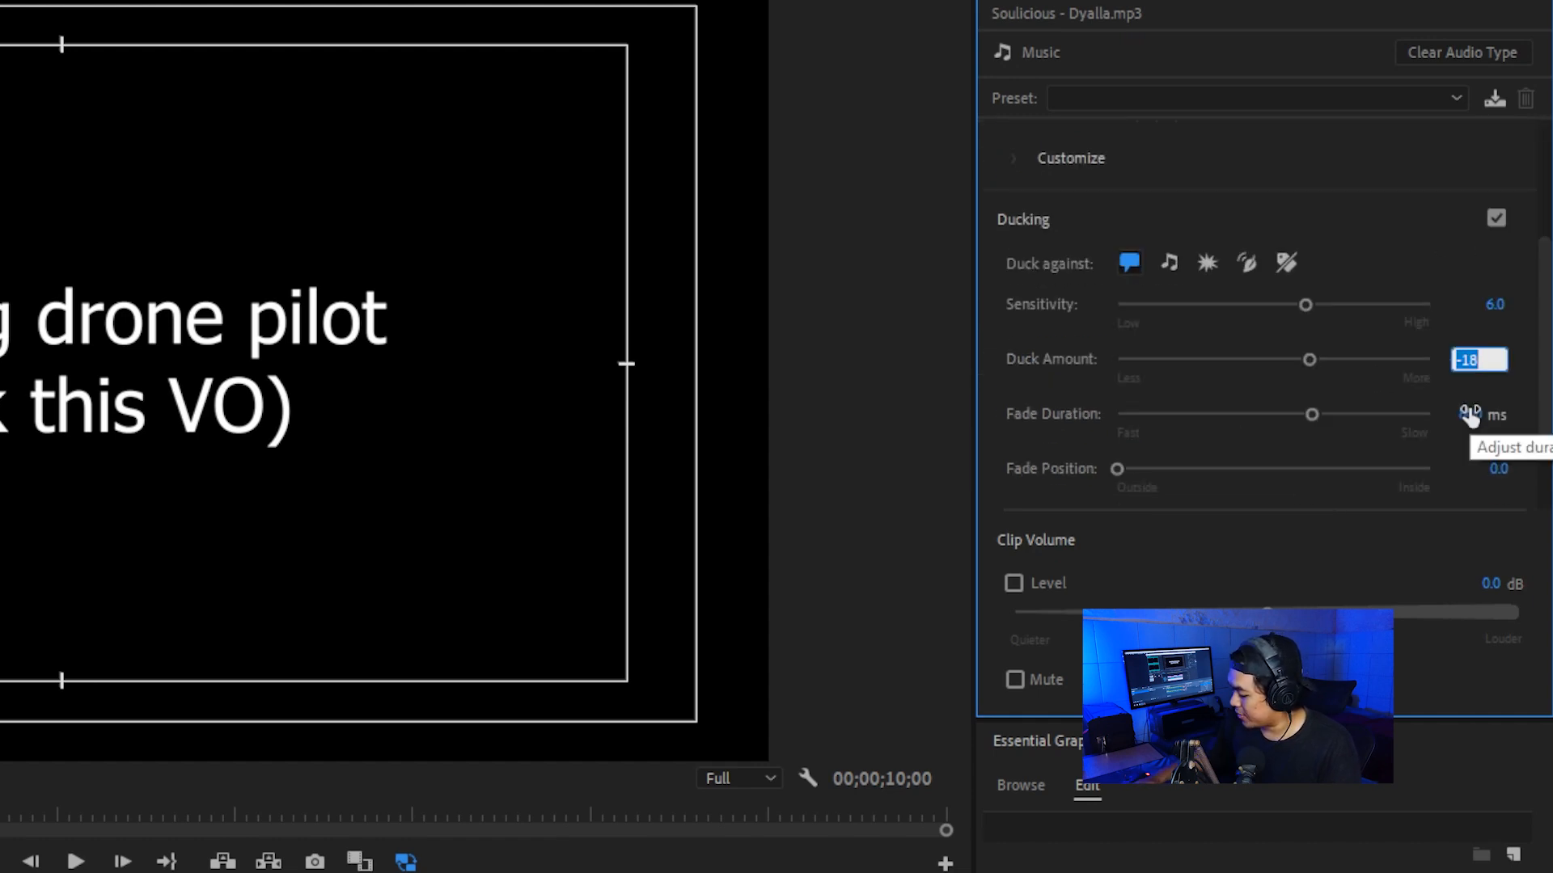
{"action": "type", "text": "-10"}
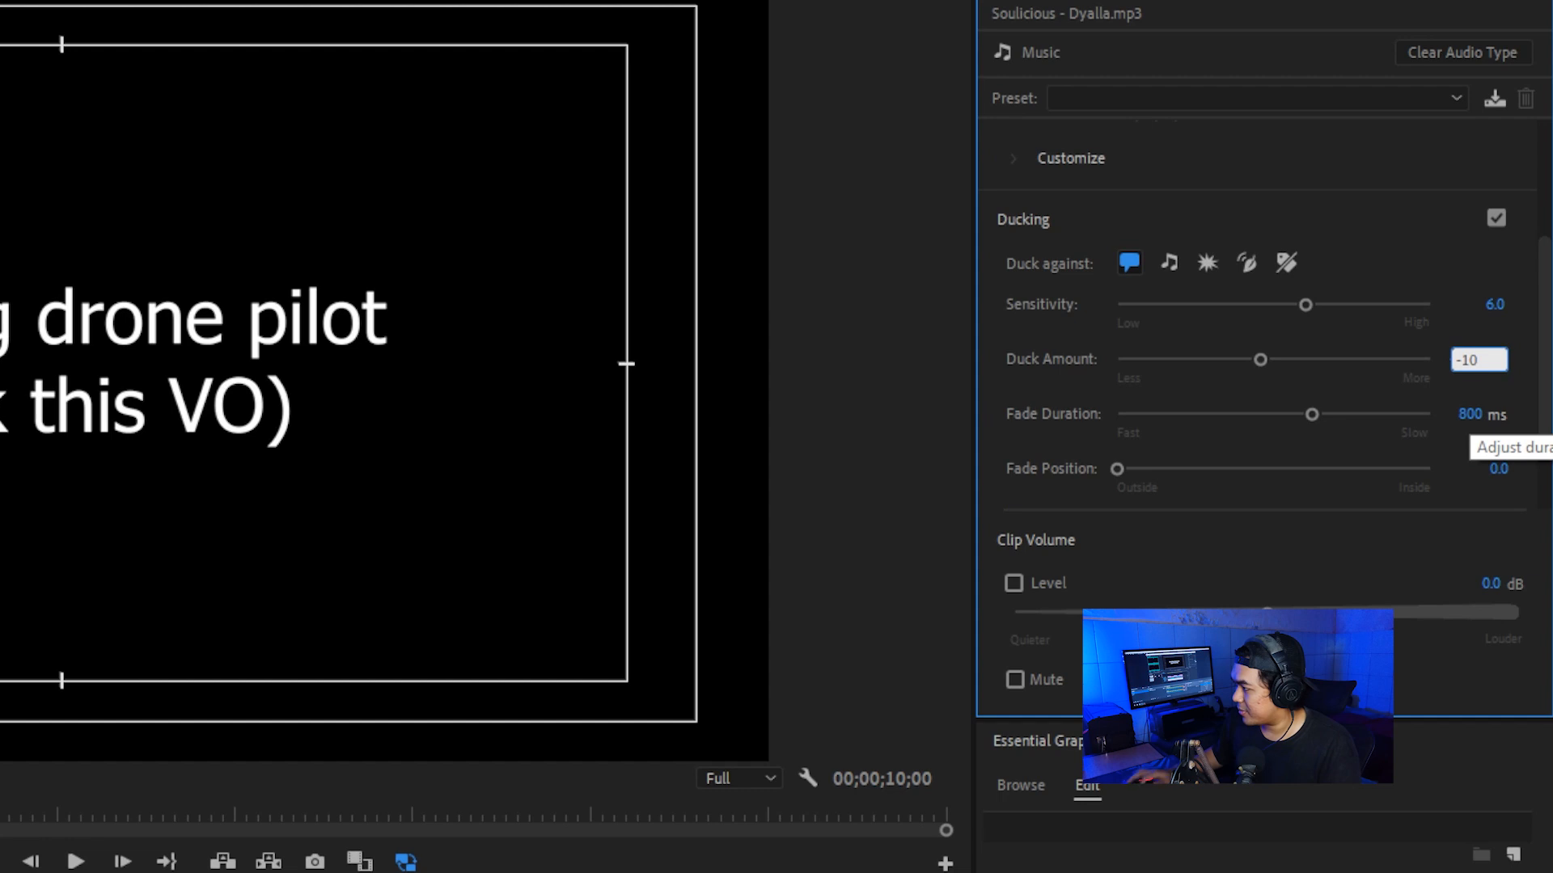
{"action": "key", "text": "Return"}
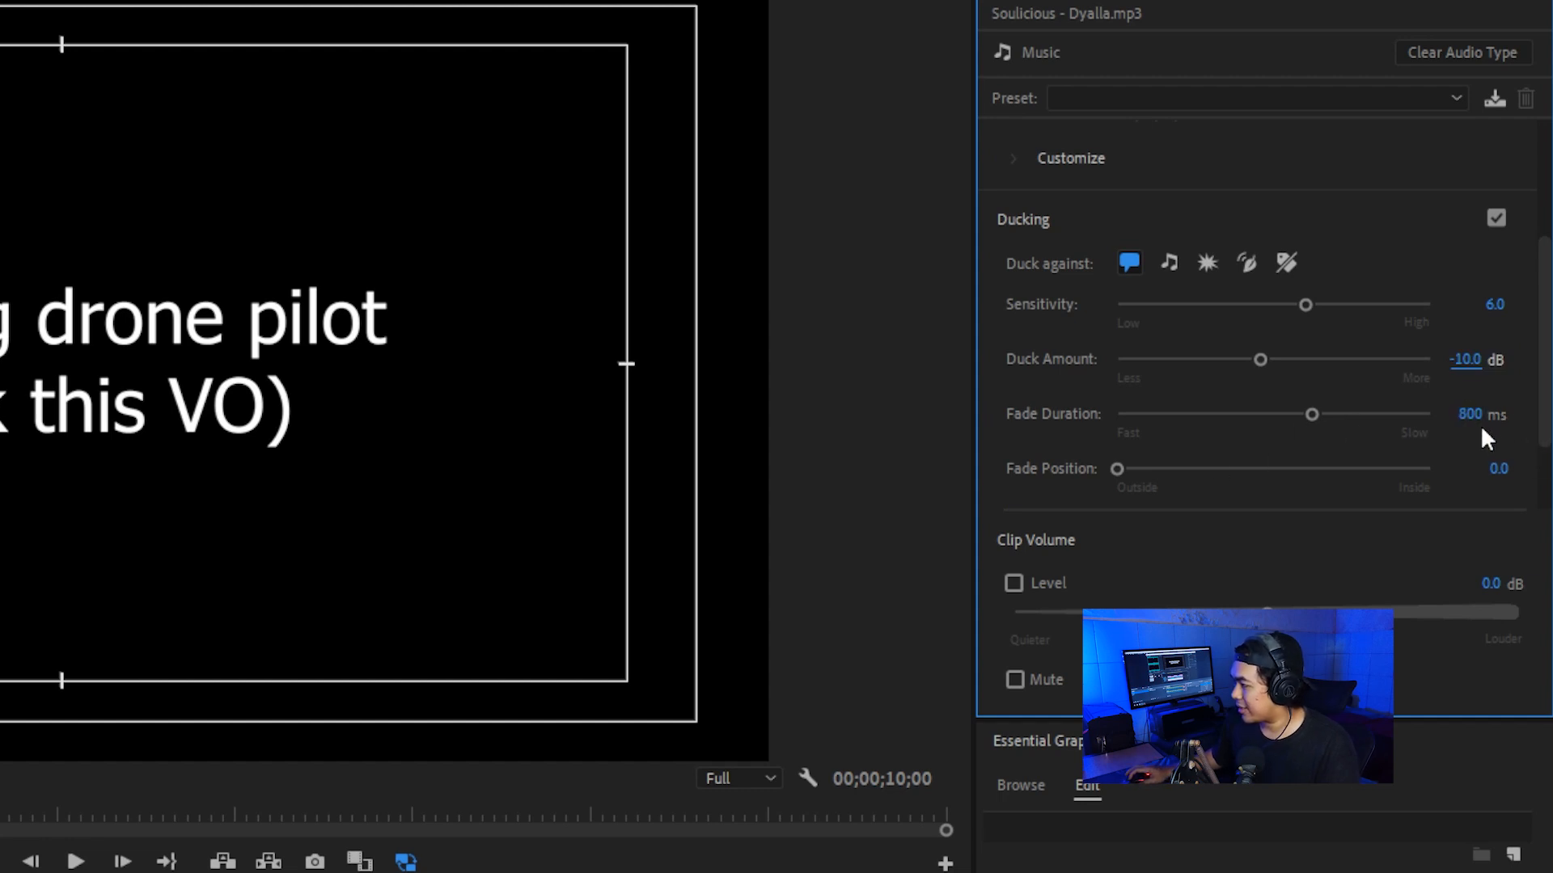
{"action": "type", "text": "600"}
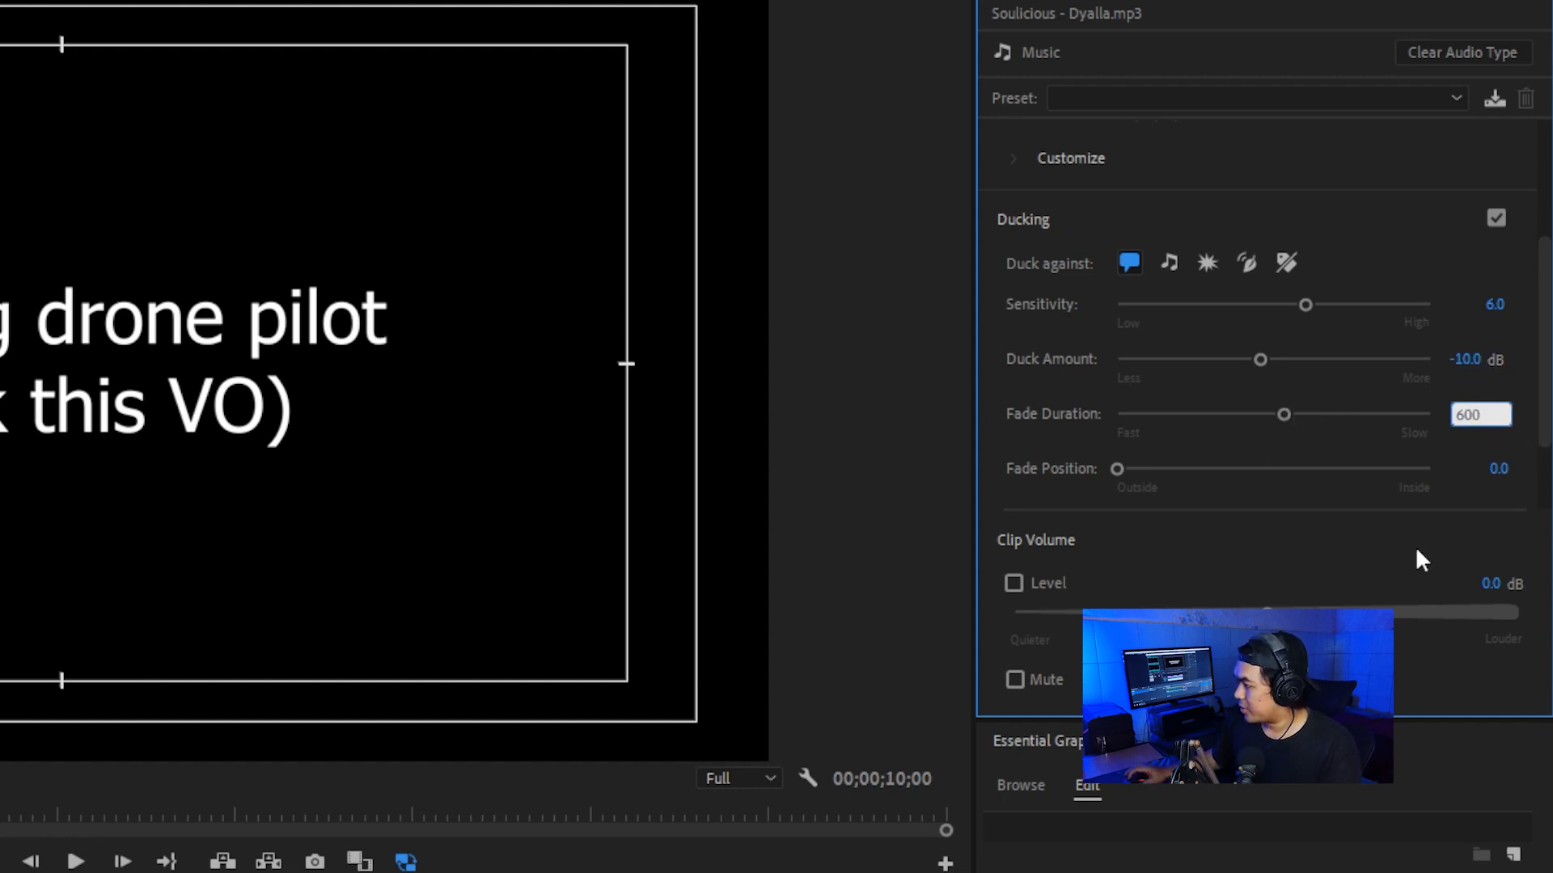
{"action": "key", "text": "Return"}
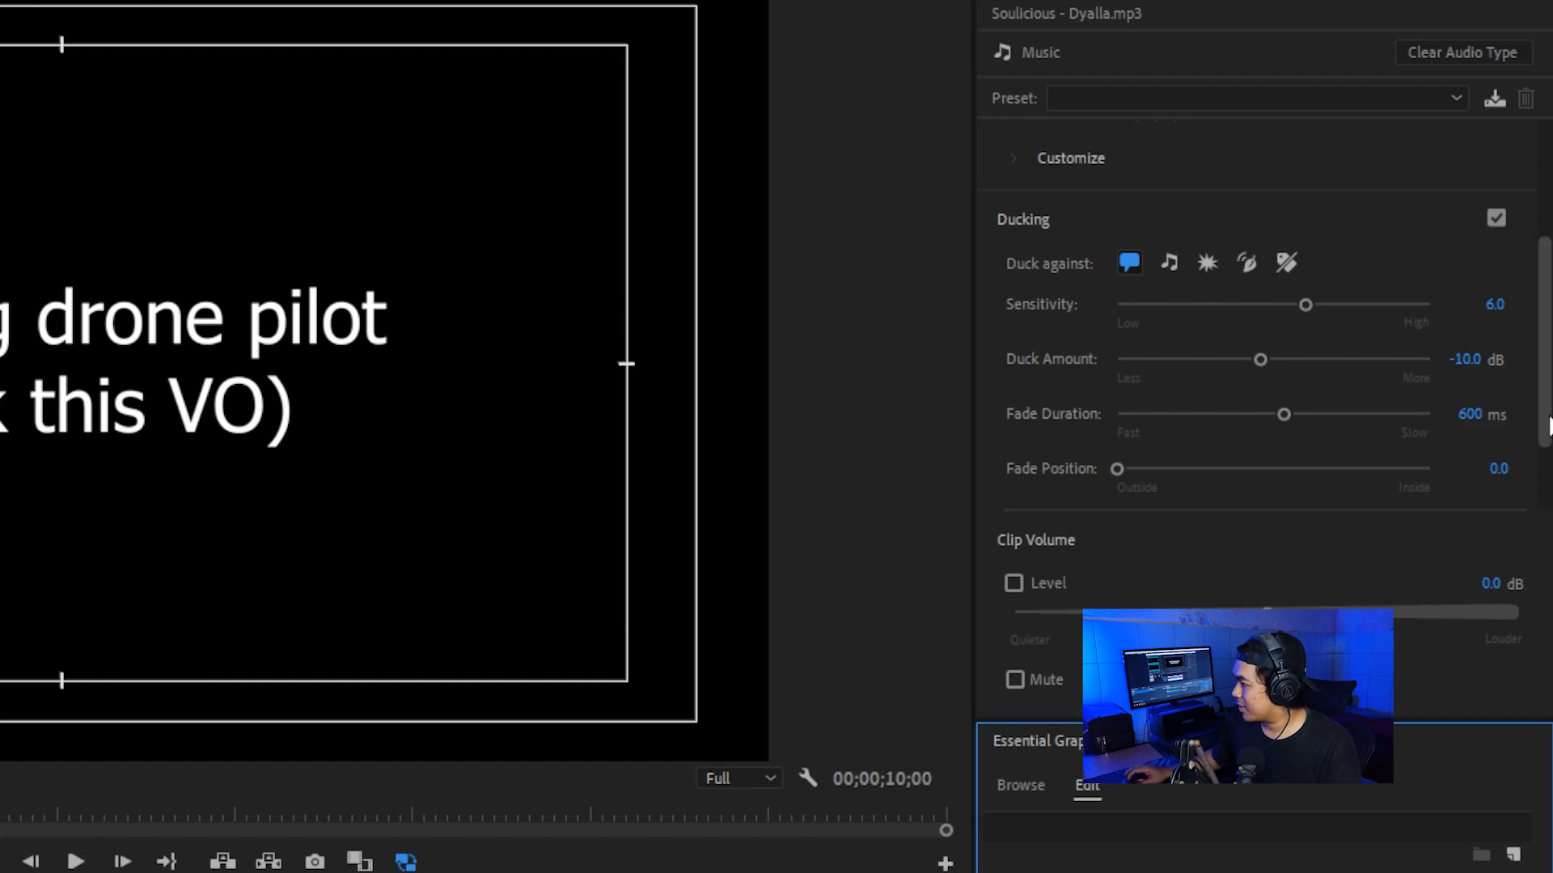
Step: Generate the ducking keyframes for the music clip and play the sequence from the beginning to check the mix
{"action": "scroll", "coordinate": [1395, 508], "scroll_direction": "down", "scroll_amount": 3}
{"action": "left_click", "coordinate": [1319, 454]}
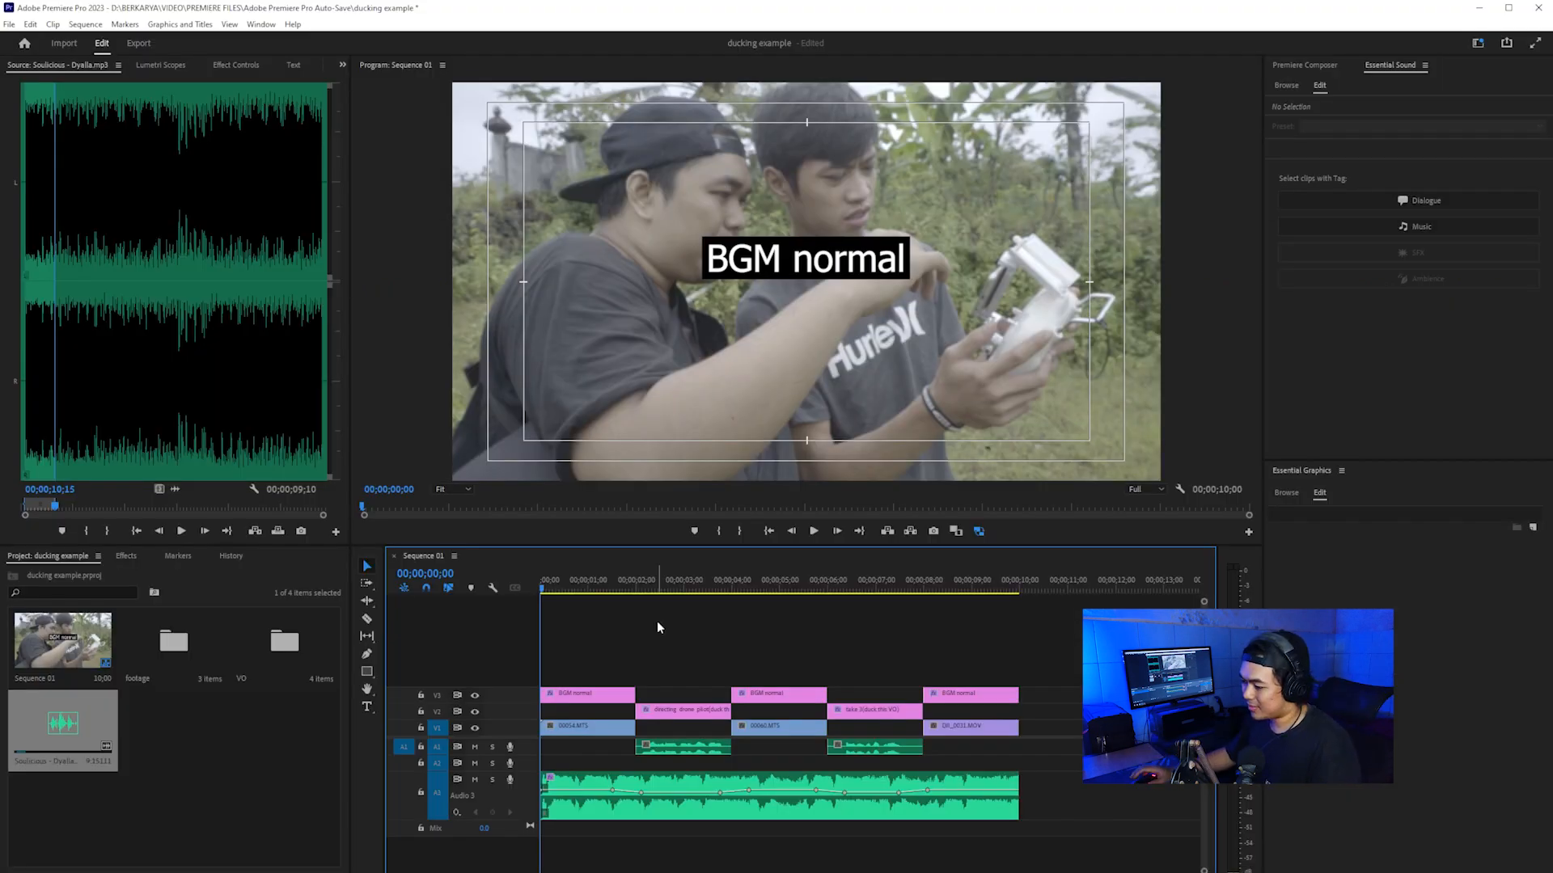
{"action": "key", "text": "space"}
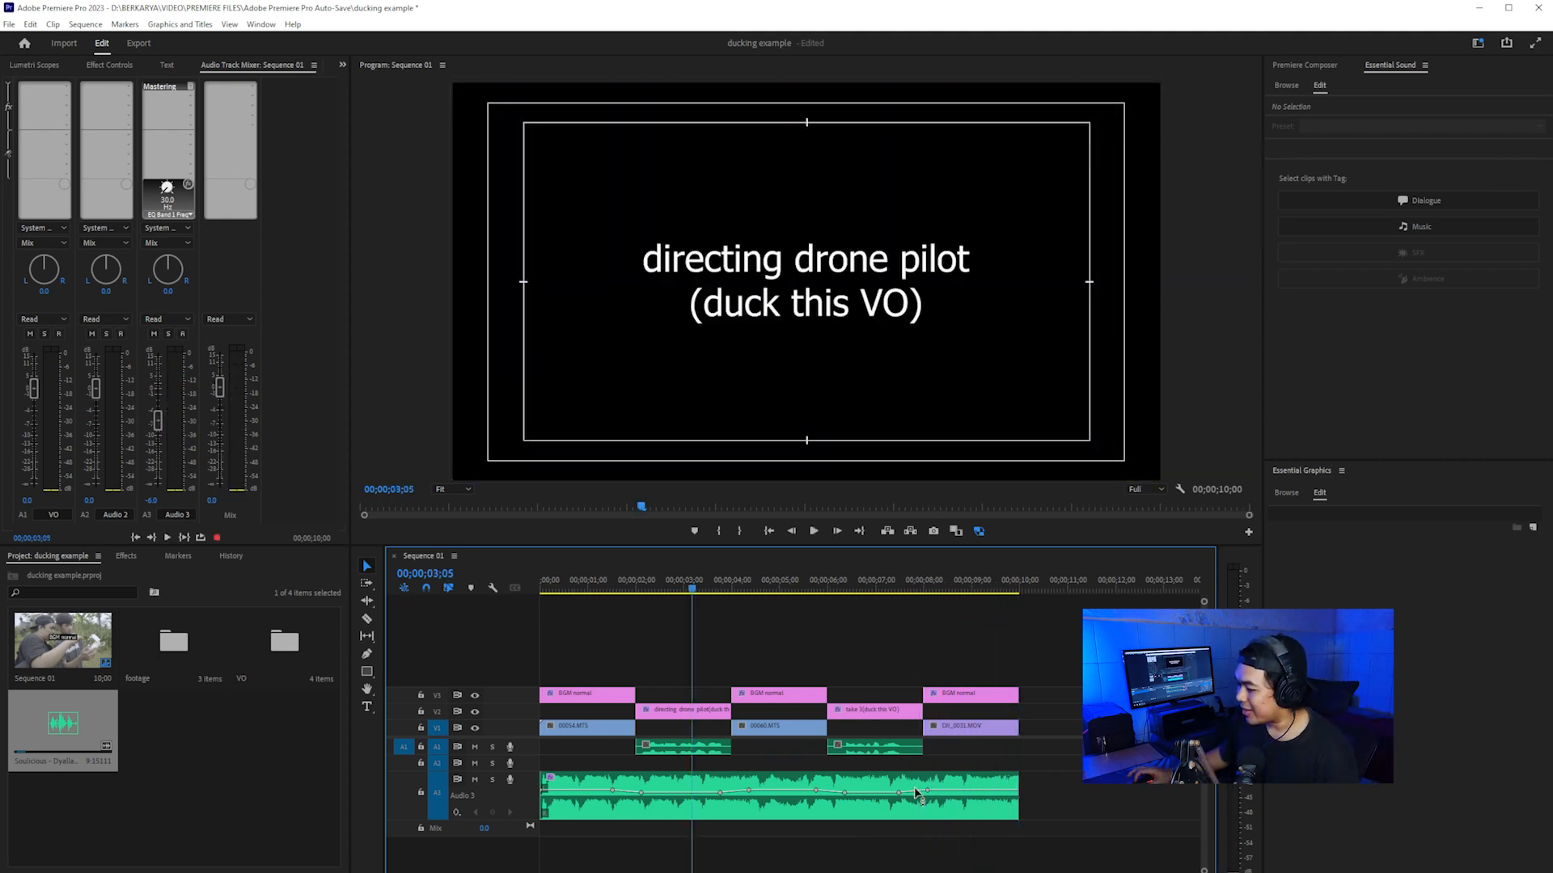
Step: Select the ducked music clip on Audio 3 and replay the sequence from the start to check its keyframed level
{"action": "left_click", "coordinate": [918, 796]}
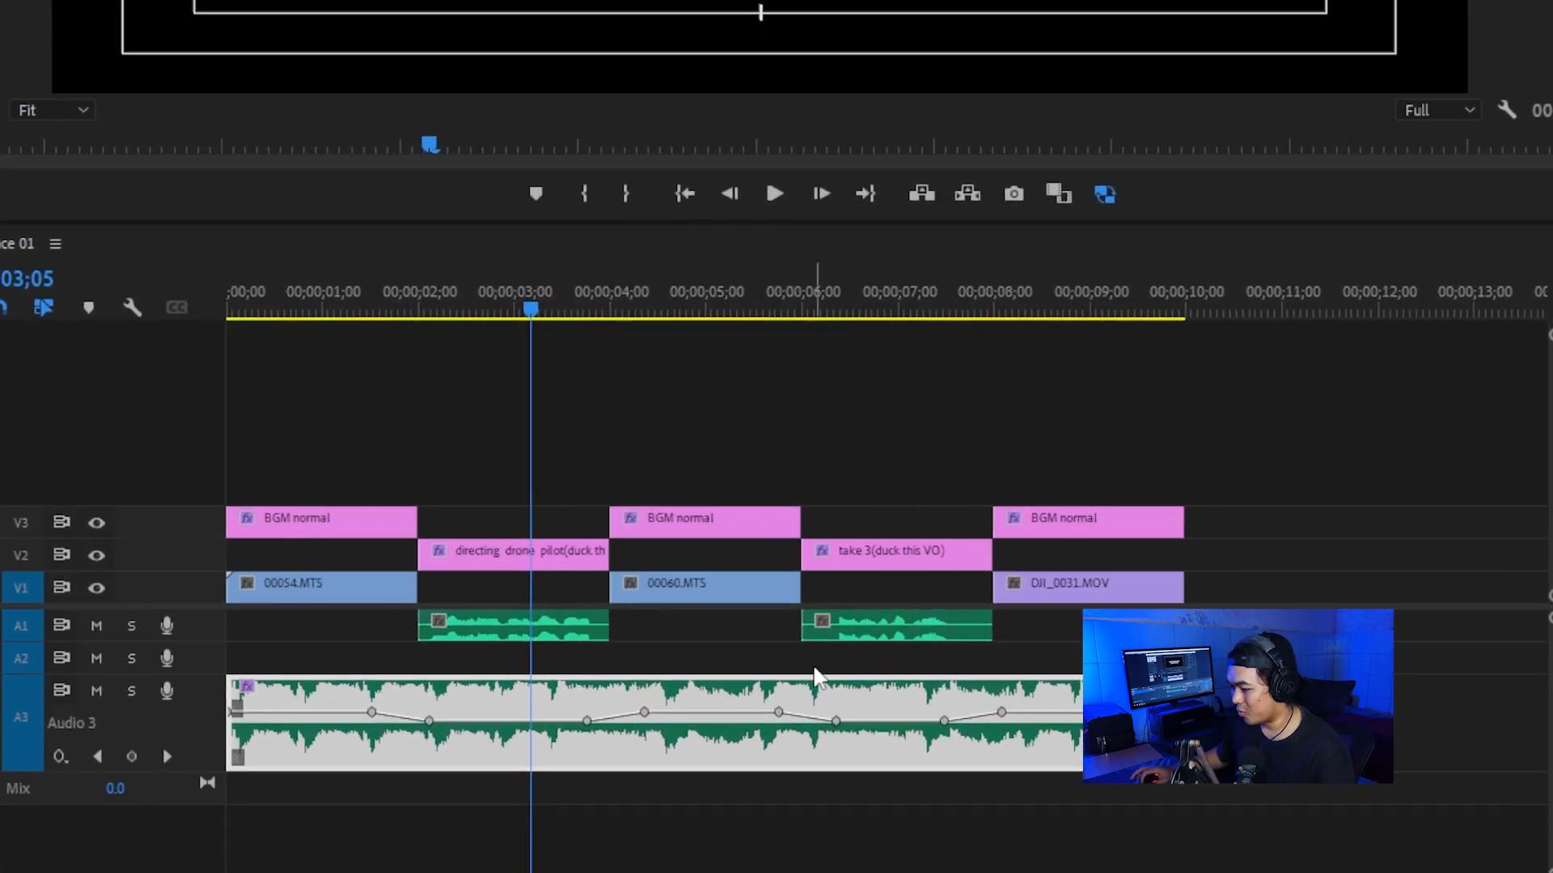
{"action": "mouse_move", "coordinate": [270, 719]}
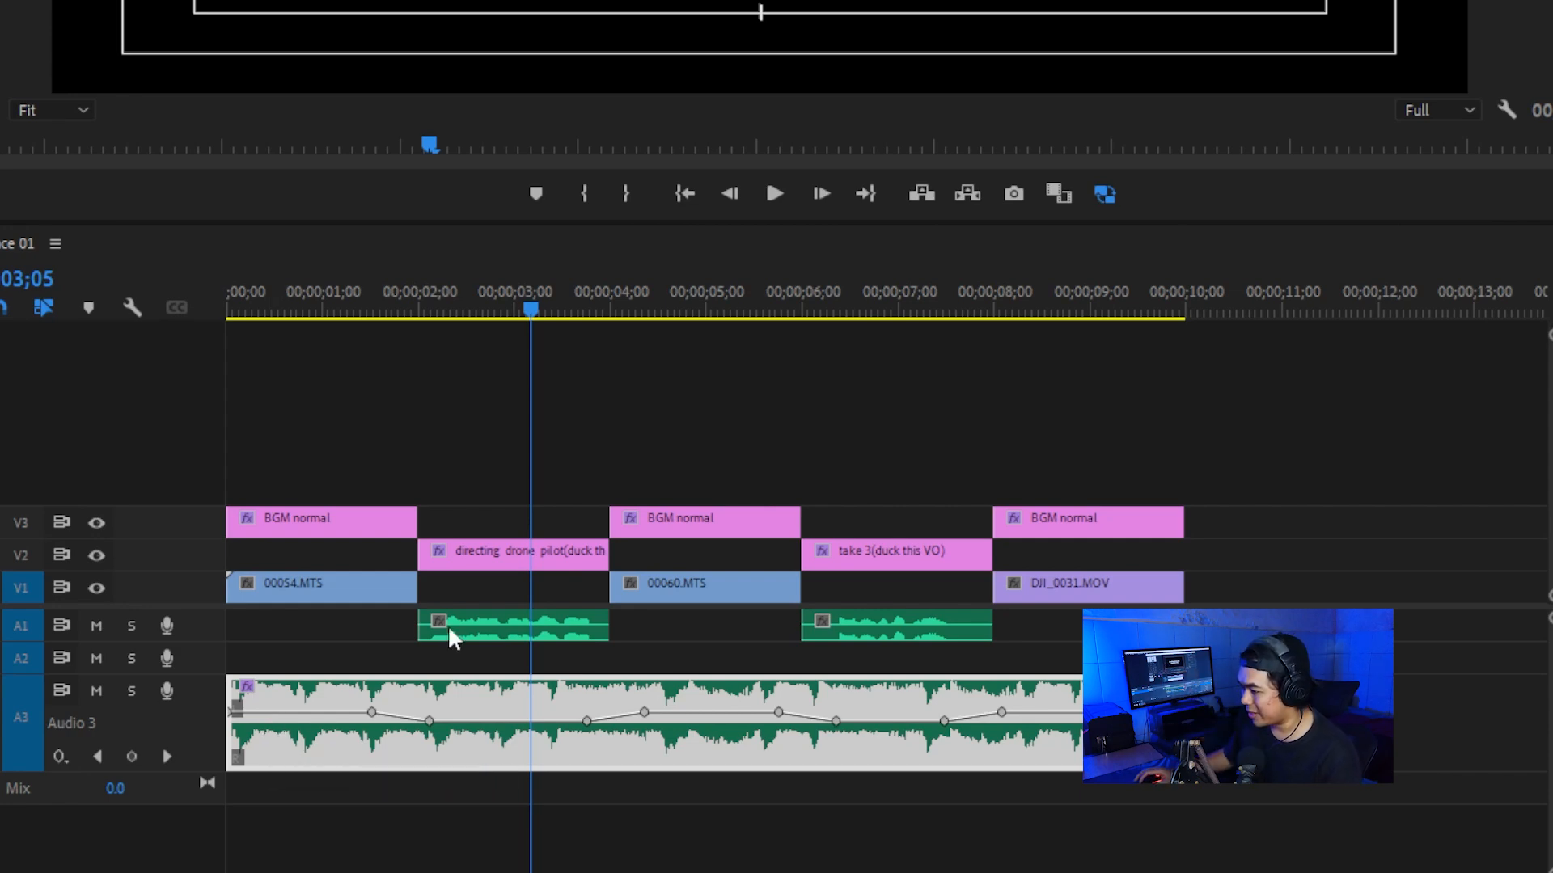
{"action": "left_click_drag", "start_coordinate": [483, 284], "coordinate": [94, 299]}
{"action": "key", "text": "space"}
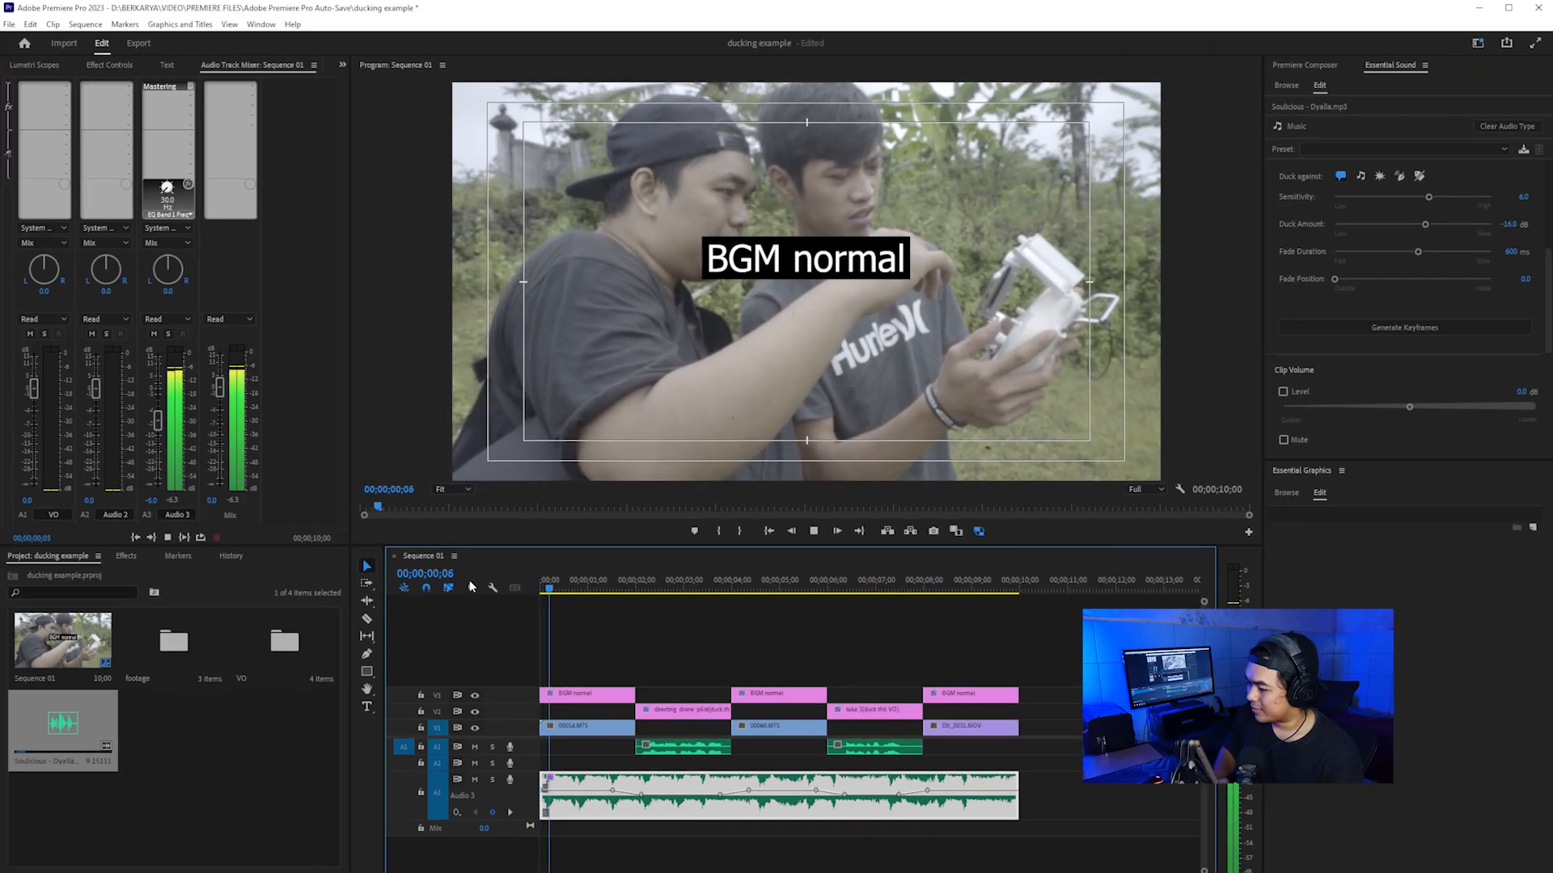